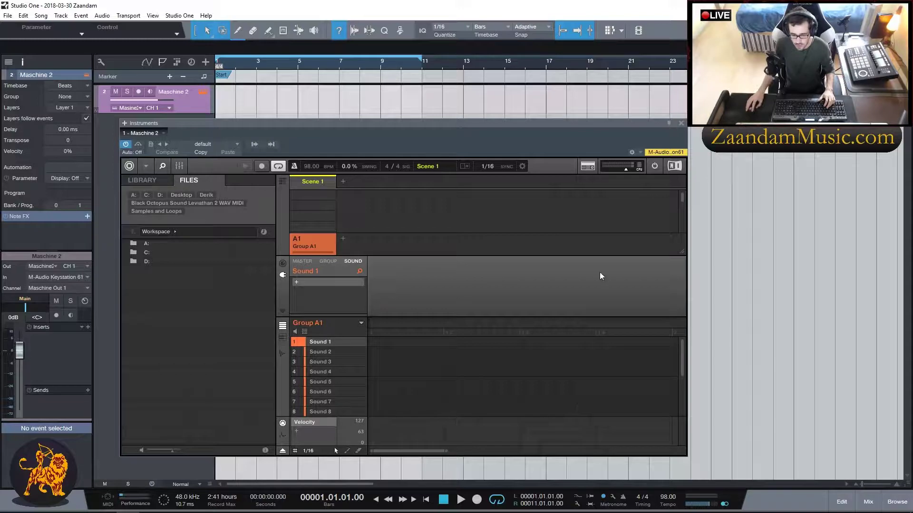
Step: Reopen the Maschine 2 instrument window and bring up the DX7 V plug-in editor over it
left_click(681, 124)
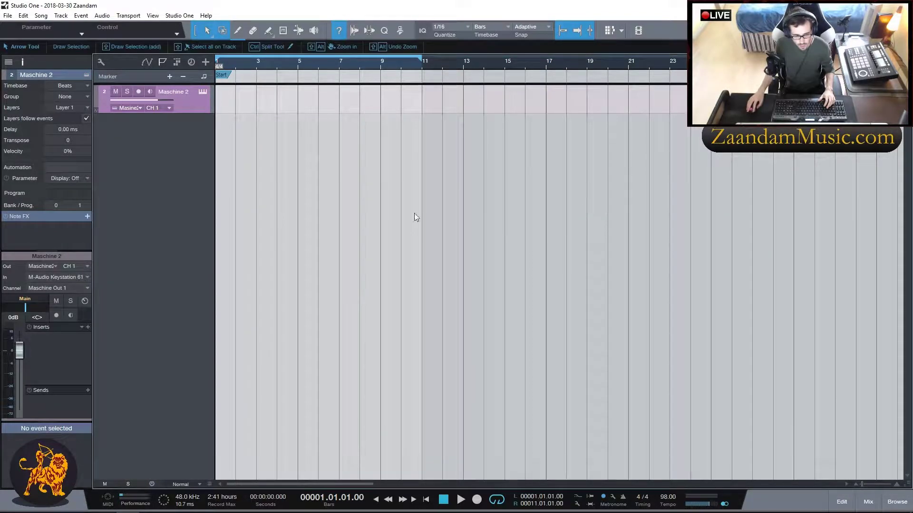
left_click(203, 90)
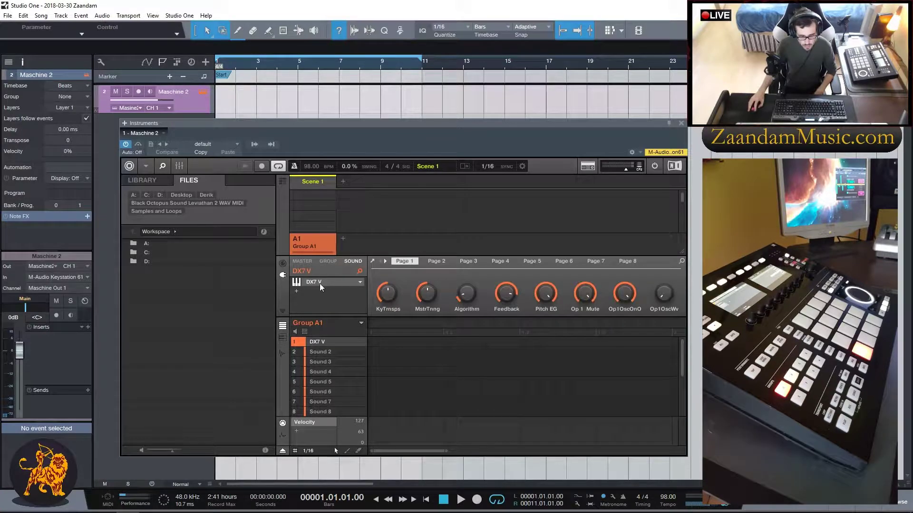
left_click(315, 283)
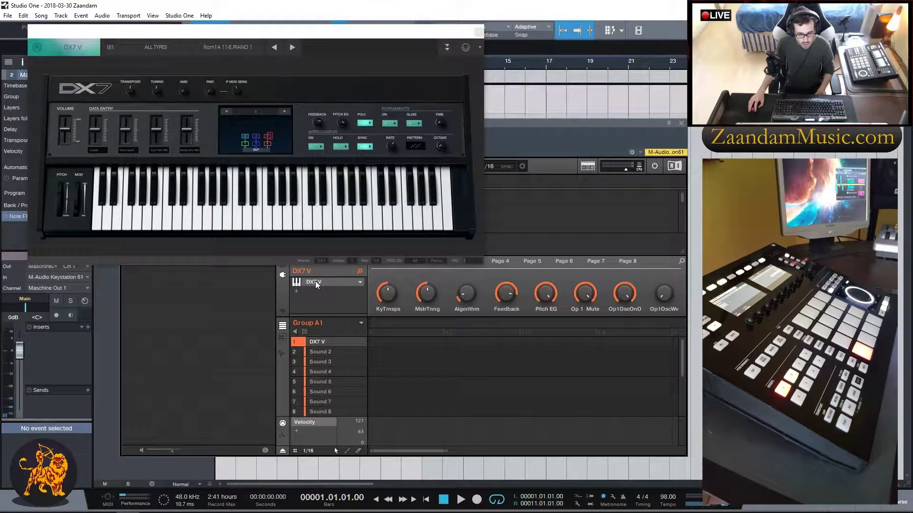
left_click_drag(264, 33, 410, 167)
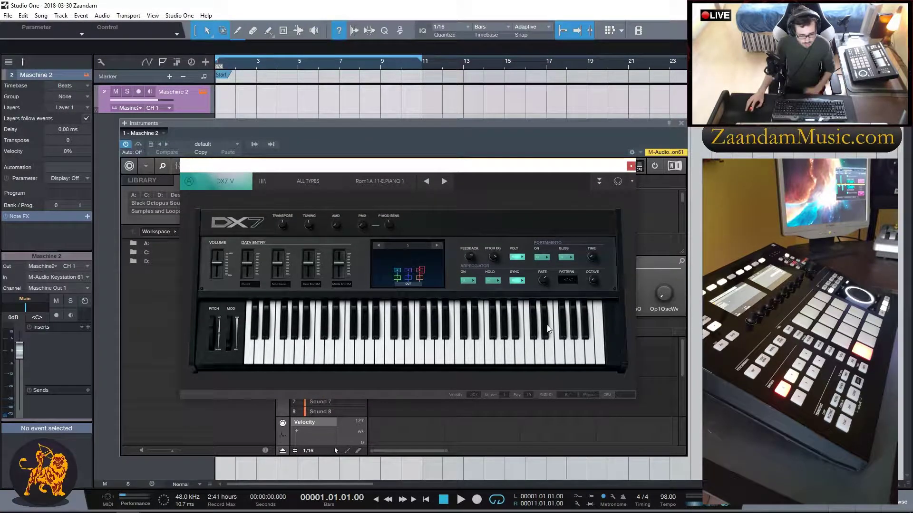
Step: Load the Accordion preset from the Keys type in DX7 V
left_click(315, 185)
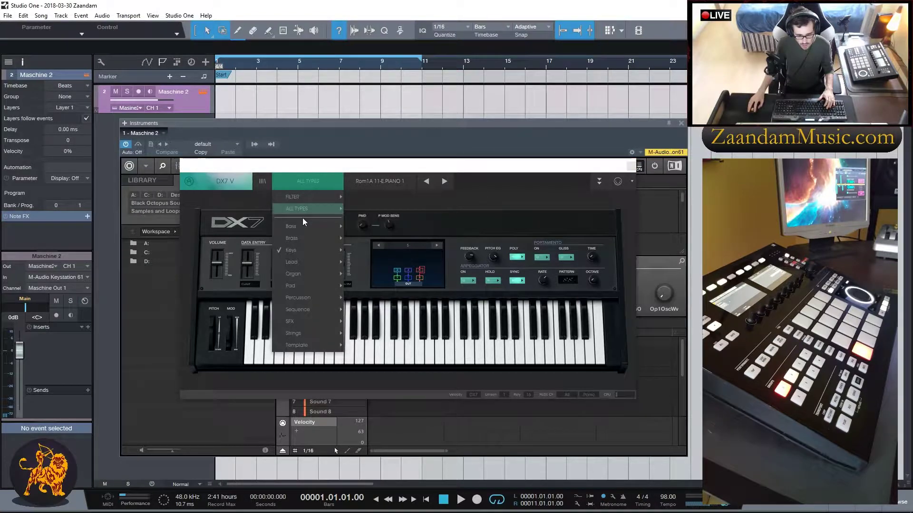
mouse_move(293, 250)
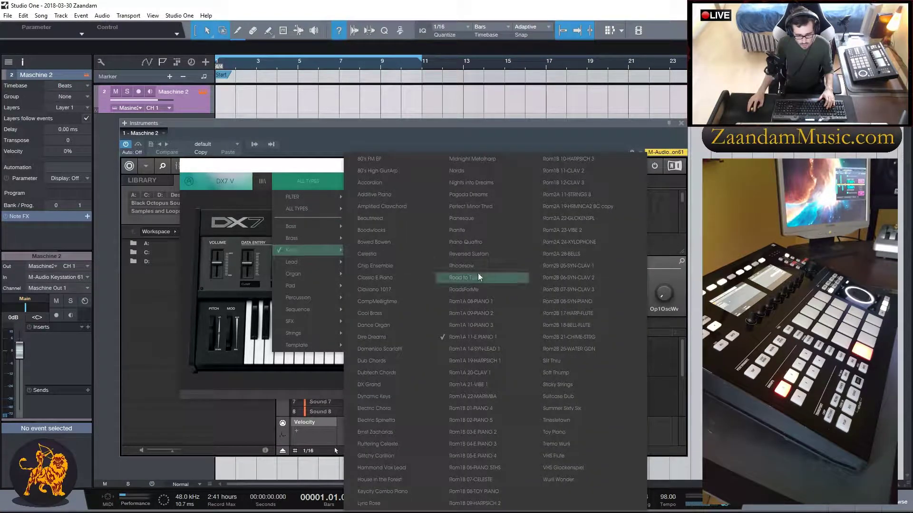
key("Escape")
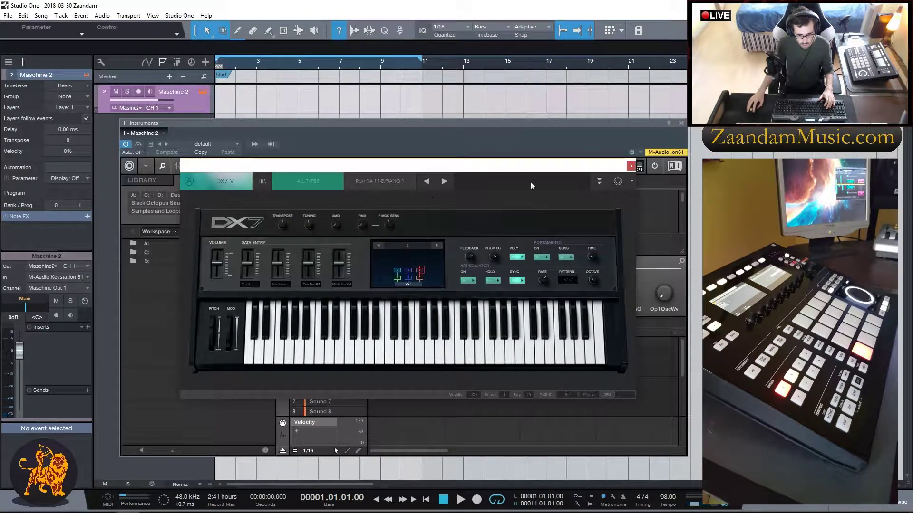
Step: Uncover the Maschine 2 track and enable input monitoring on it
left_click_drag(270, 122, 309, 133)
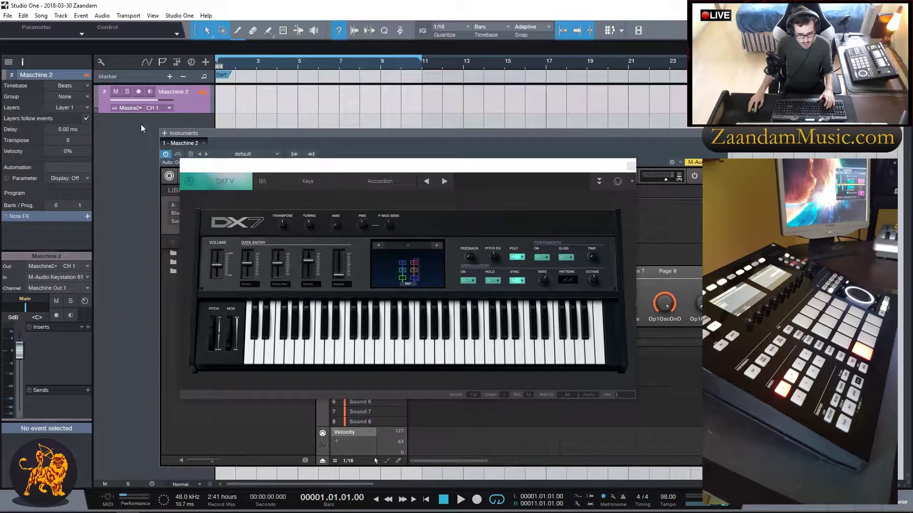
left_click(151, 92)
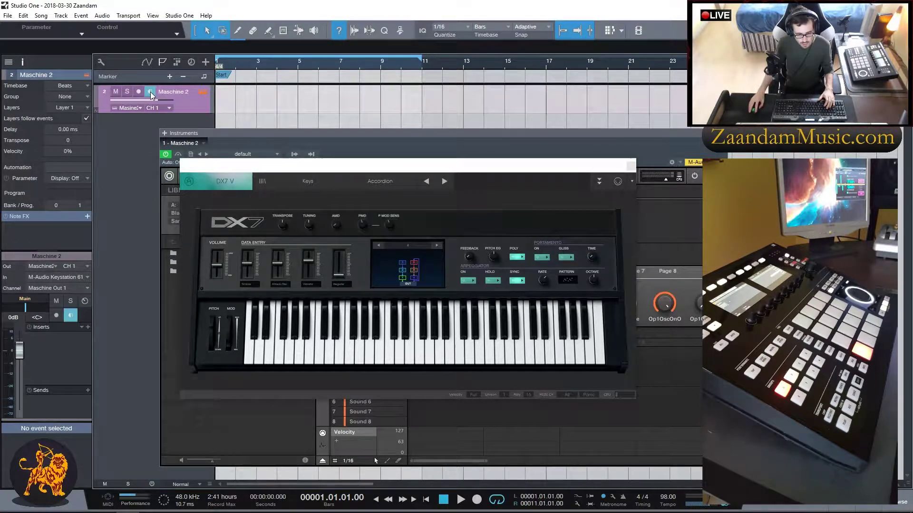
Step: Rename the Maschine 2 track as Chords and colour it red
double_click(174, 92)
type("Chords")
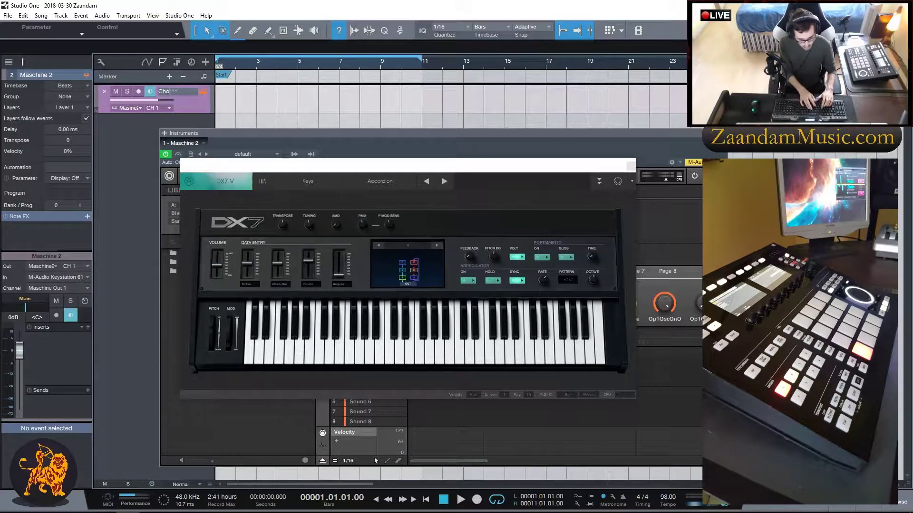
key("Return")
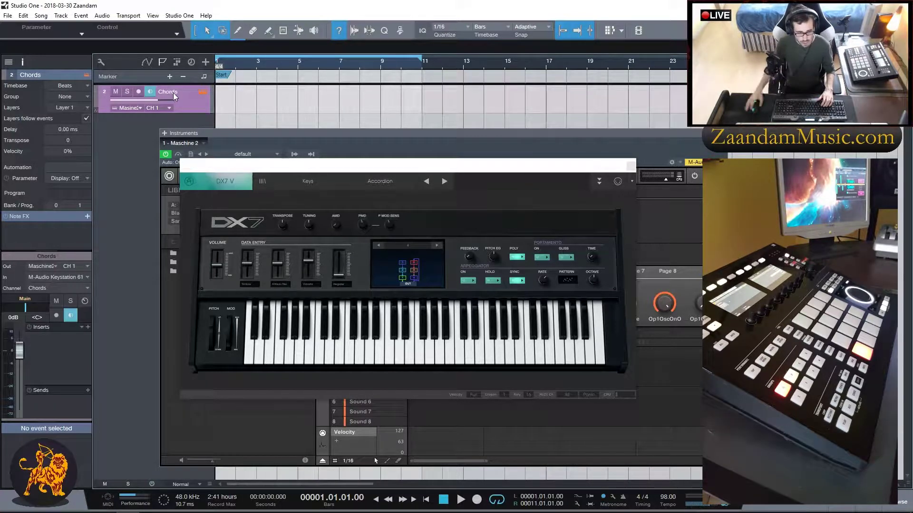
left_click(99, 94)
left_click(145, 164)
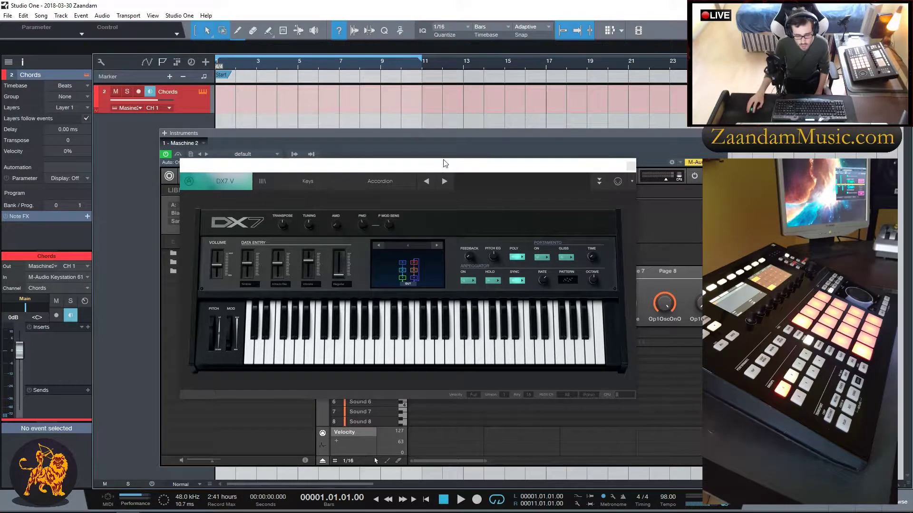
Step: Advance through the DX7 V Keys presets to Chip Ensemble and close the plug-in editor
left_click(442, 182)
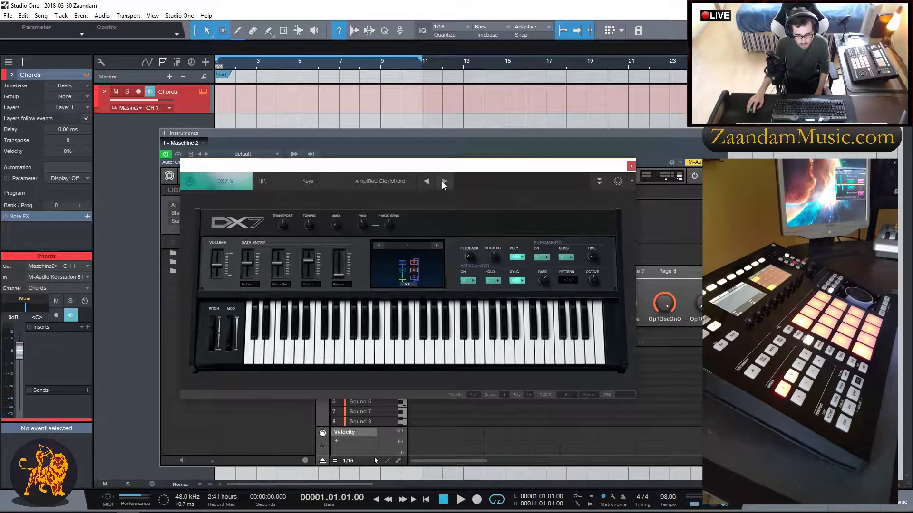
left_click(442, 182)
left_click(441, 182)
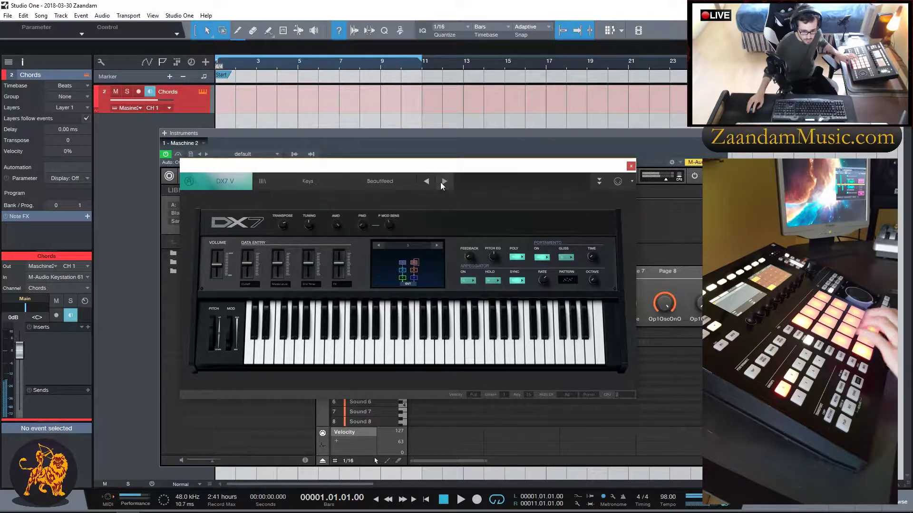
left_click(442, 182)
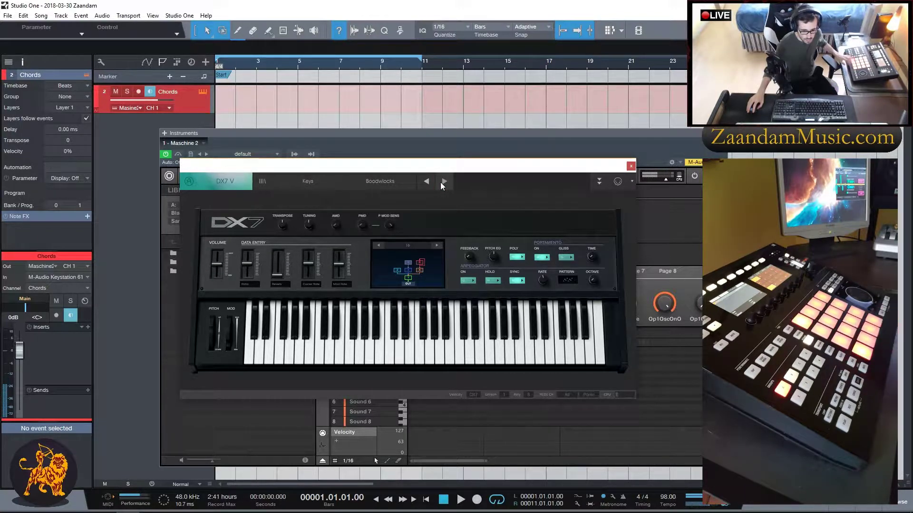
left_click(441, 182)
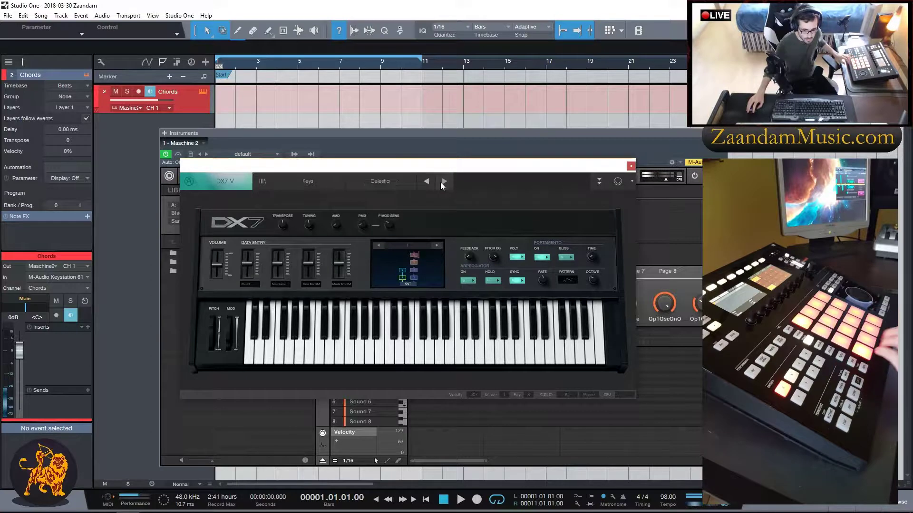
left_click(441, 182)
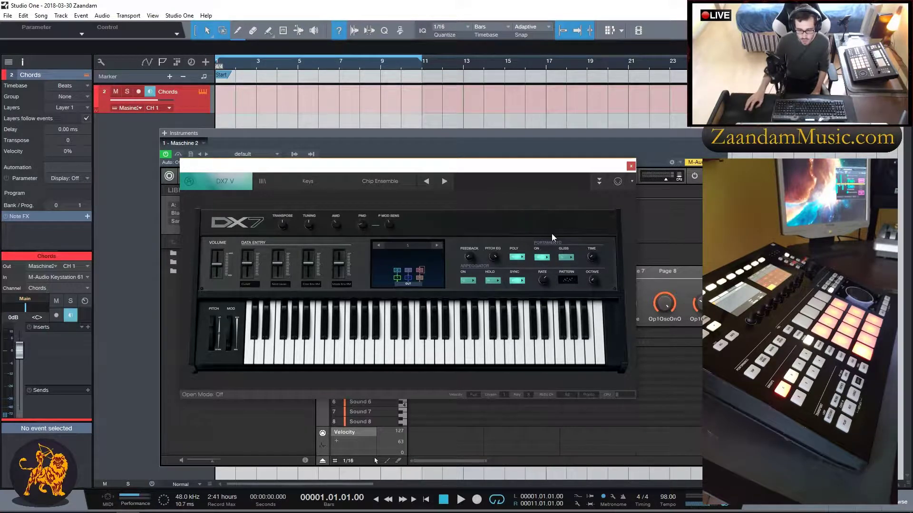
left_click(630, 167)
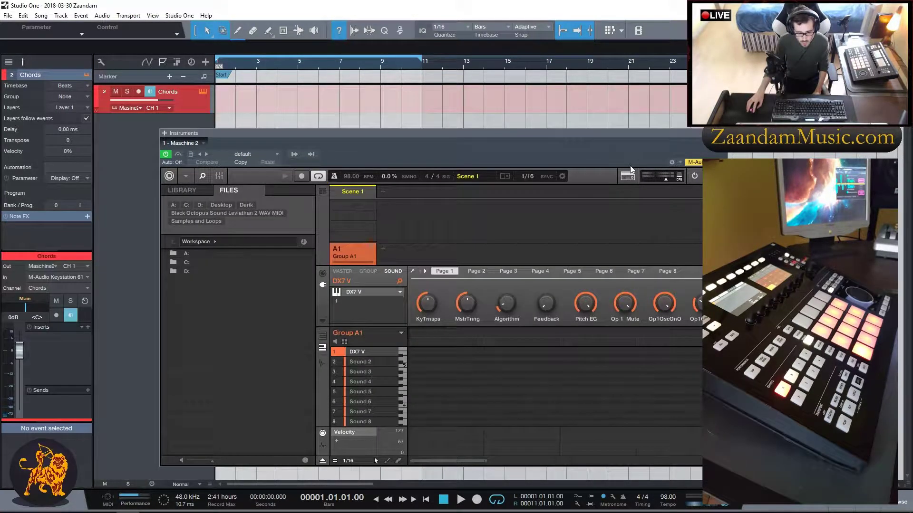
Step: Record chords into a new Group A1 pattern with the Chords track armed, and turn off the track's record arm and monitoring
left_click(411, 366)
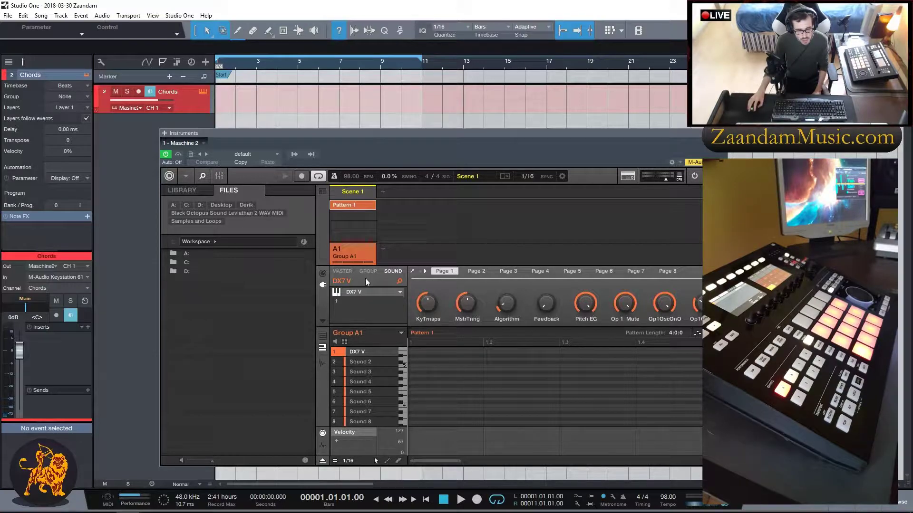
left_click(138, 92)
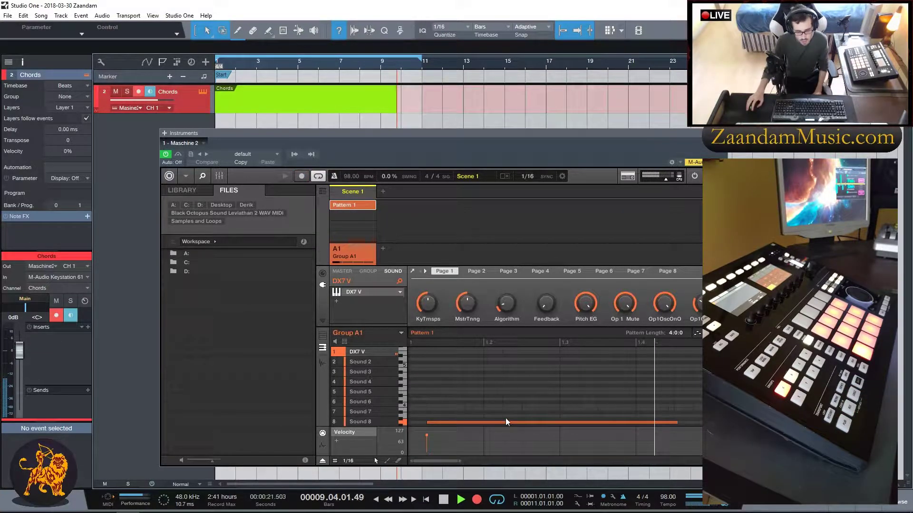
key("KP_Multiply")
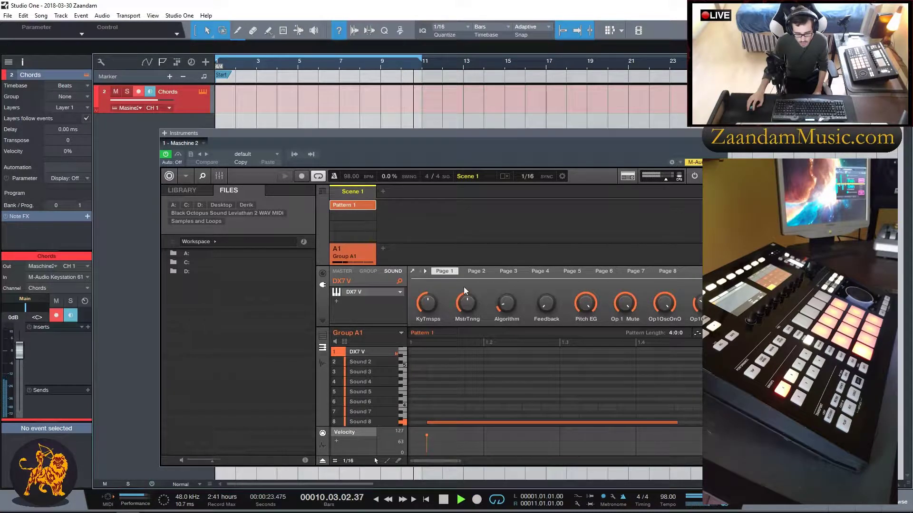
left_click(138, 91)
left_click(152, 96)
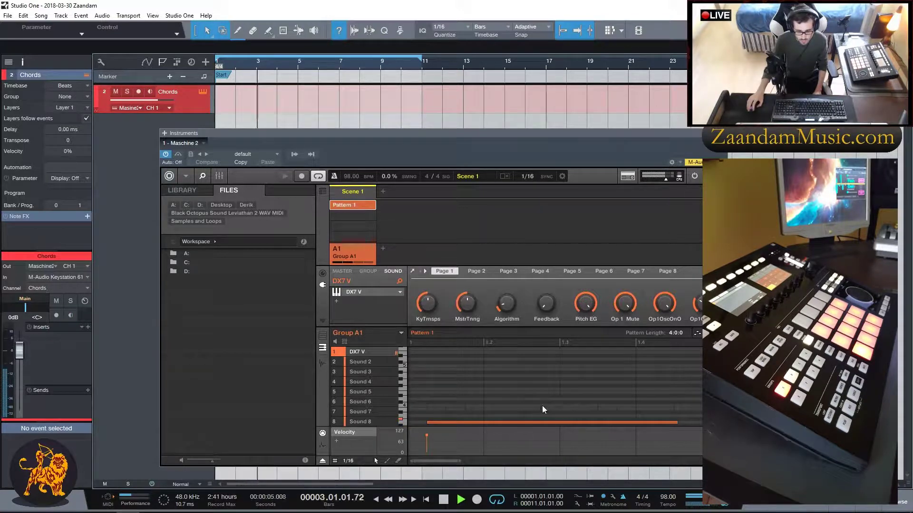
Step: Move the notes of the first chord in Pattern 1 to the start of the pattern
scroll(442, 404, "down", 4)
left_click_drag(439, 352, 600, 407)
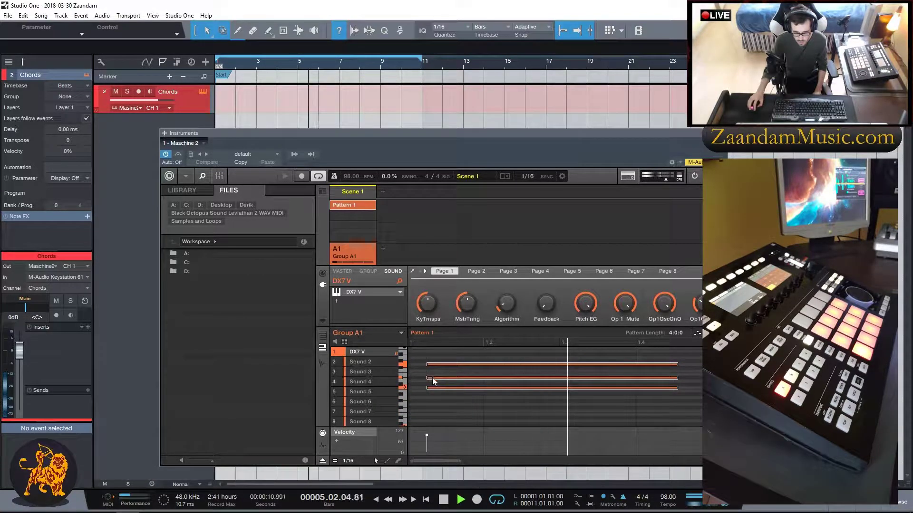
left_click_drag(435, 376, 414, 371)
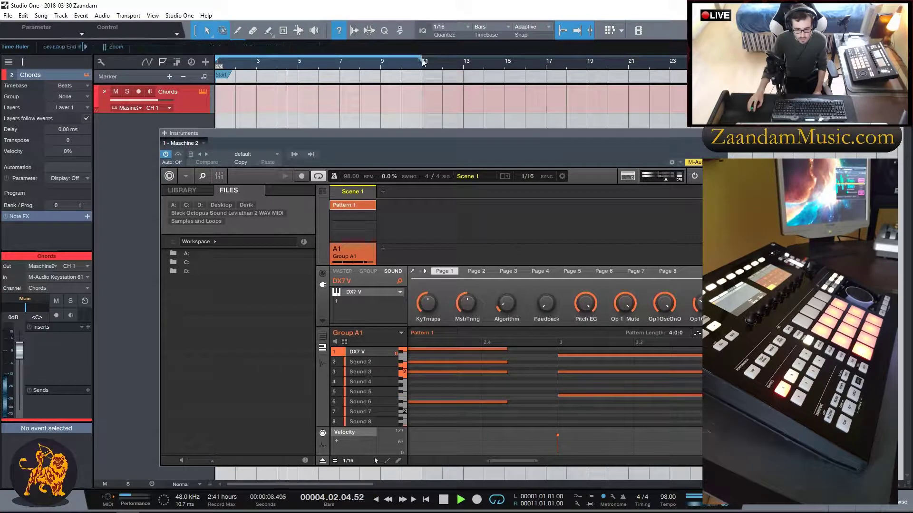
Step: Shorten the song's loop range to end at bar 9 and stop playback
left_click_drag(421, 60, 380, 60)
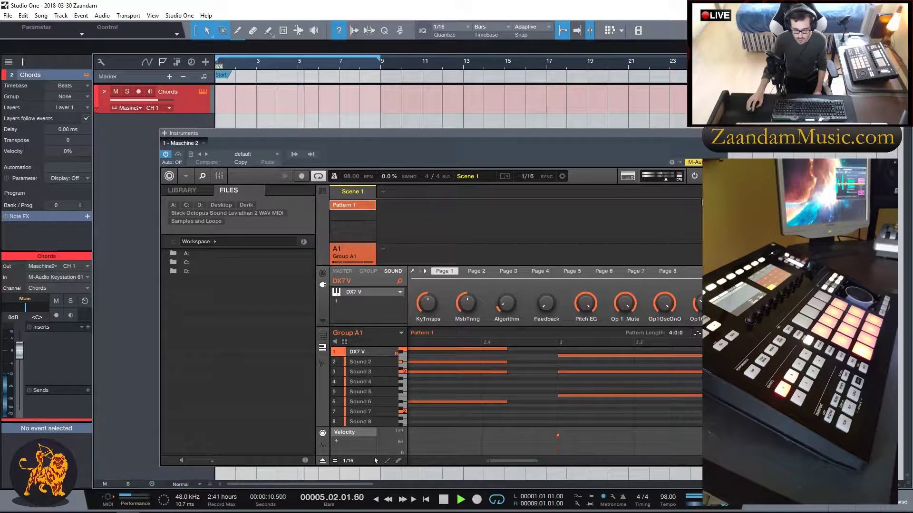
key("space")
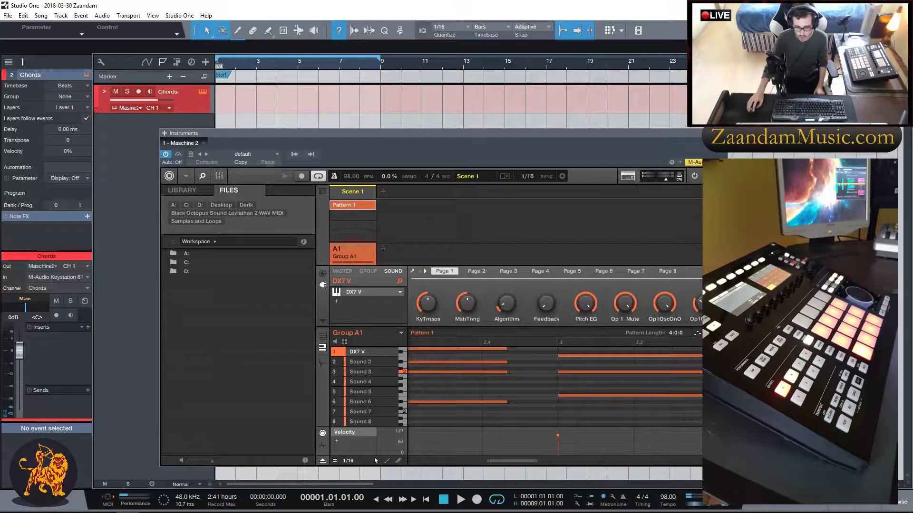
left_click_drag(349, 133, 356, 123)
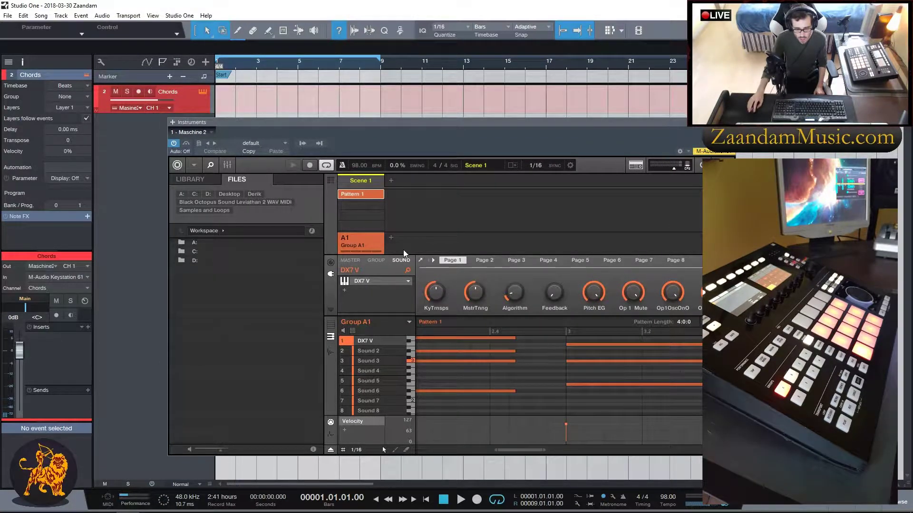
Step: Add a second group beside Group A1 and delete that new group
left_click(391, 238)
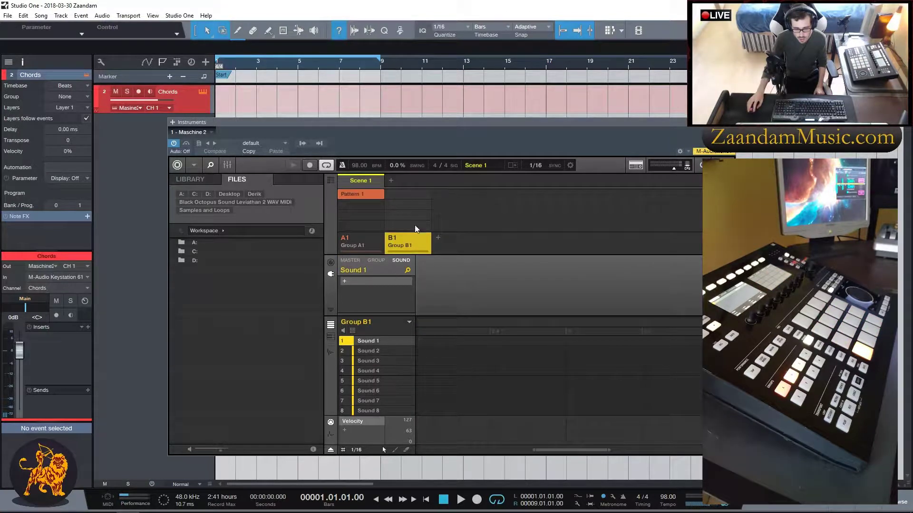
right_click(413, 246)
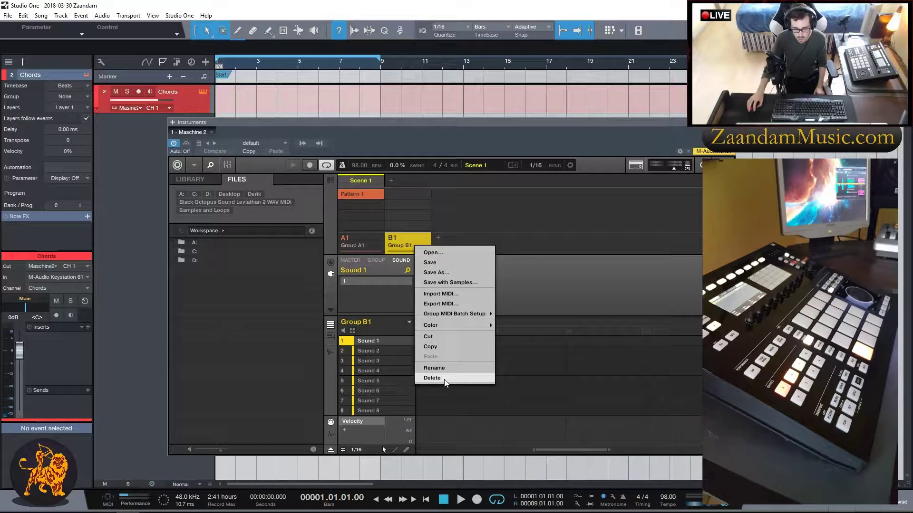
left_click(432, 378)
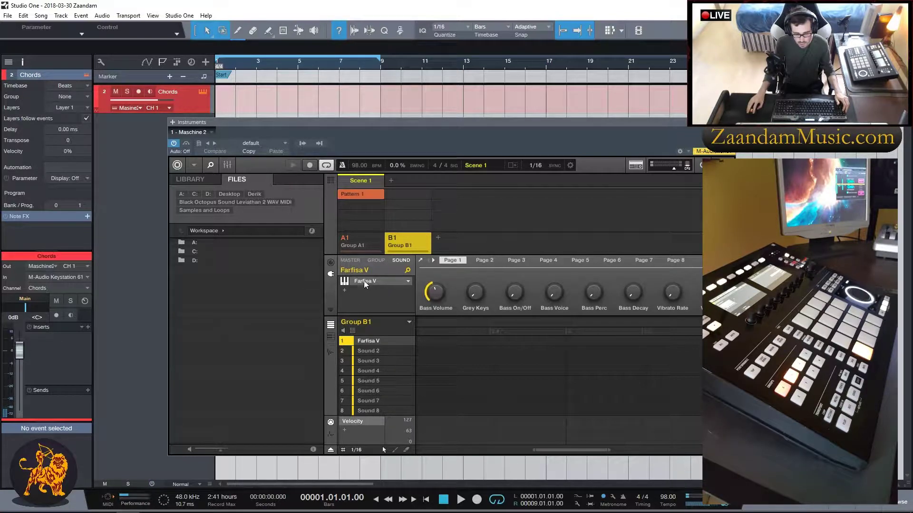
Step: Open the Farfisa V editor from Group B1 and choose the first preset of the Keys type
left_click(364, 280)
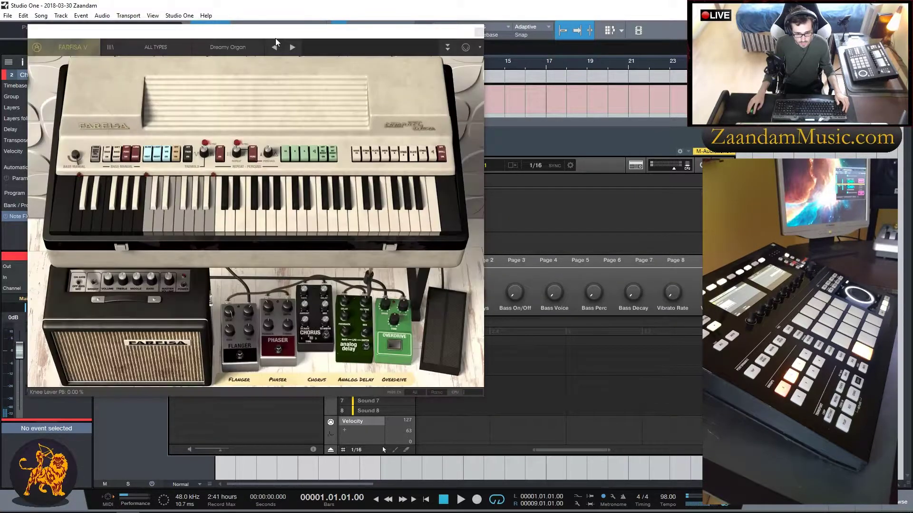
left_click_drag(278, 32, 399, 93)
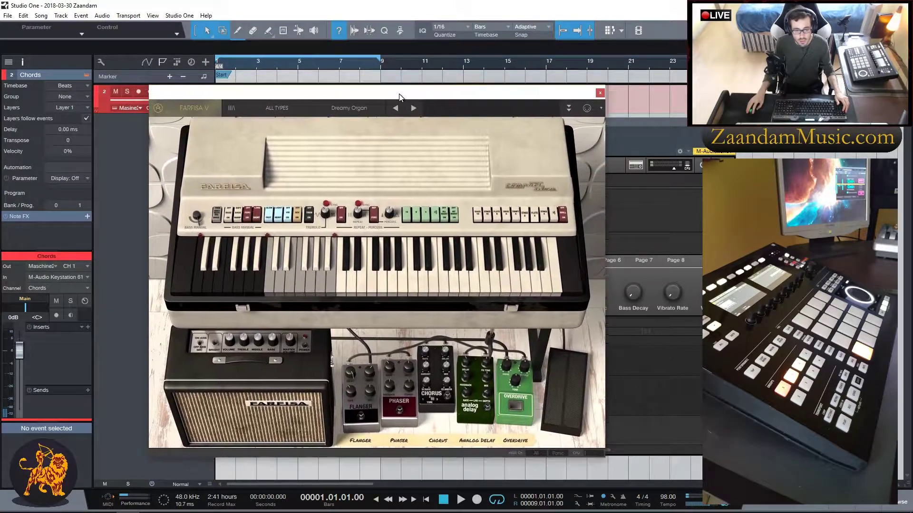
left_click(277, 110)
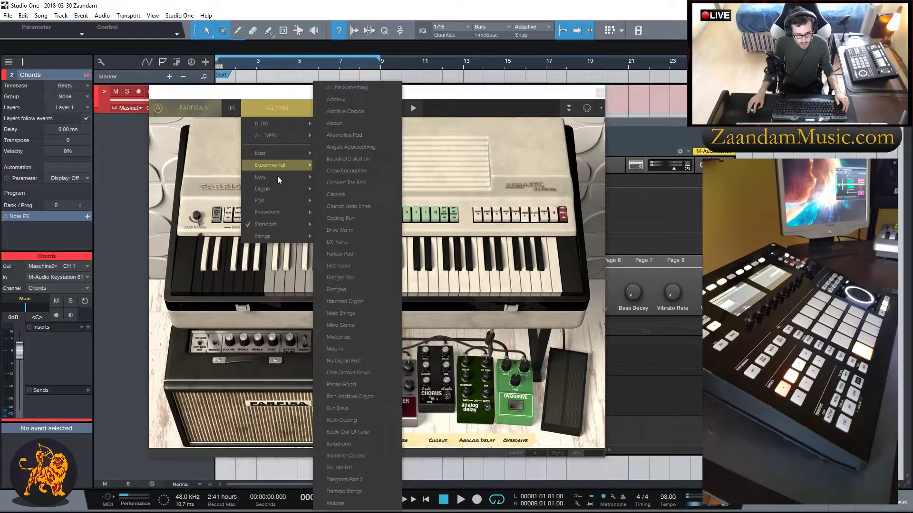
mouse_move(279, 184)
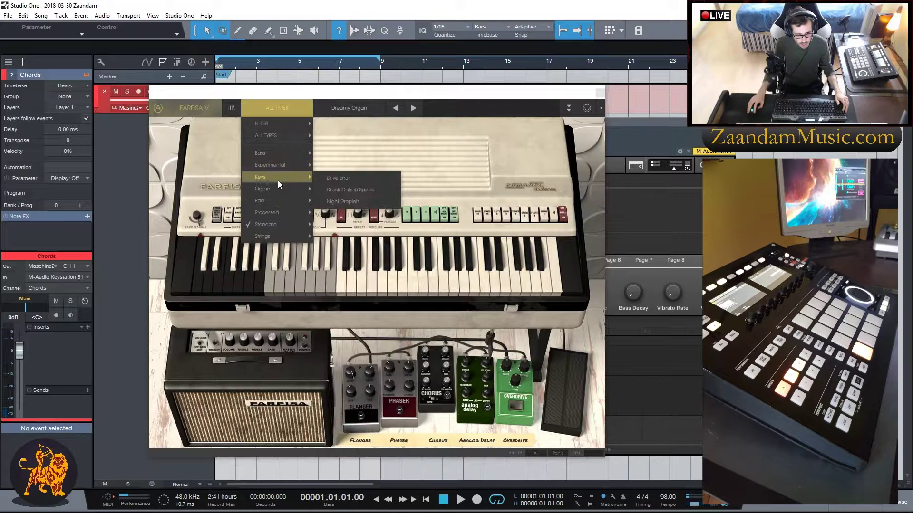
left_click(356, 182)
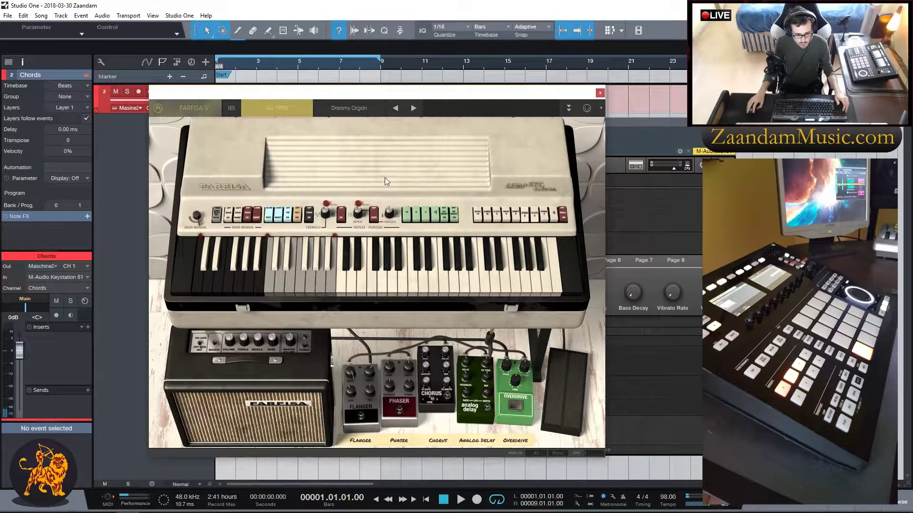
Step: Choose the Home Organ preset in Farfisa V while monitoring the Chords track, switch monitoring off and close the editor
left_click_drag(275, 96, 329, 99)
left_click(150, 93)
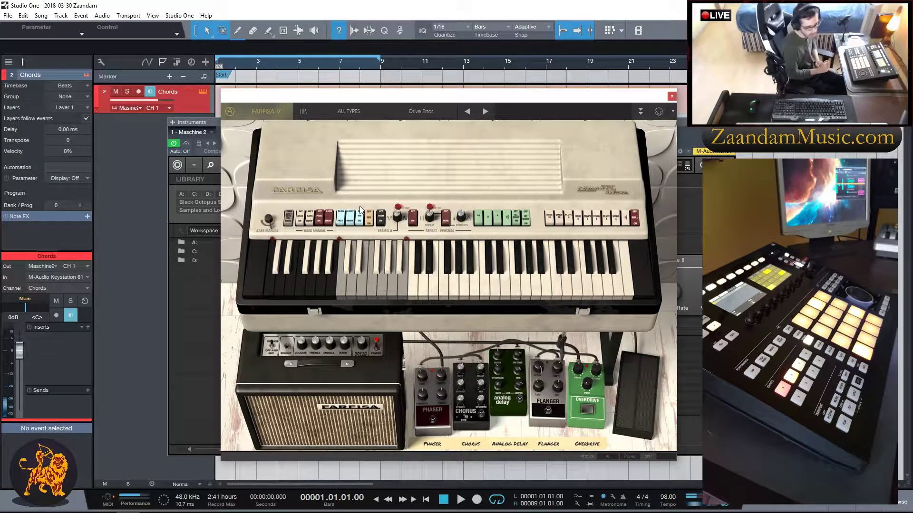
left_click(486, 113)
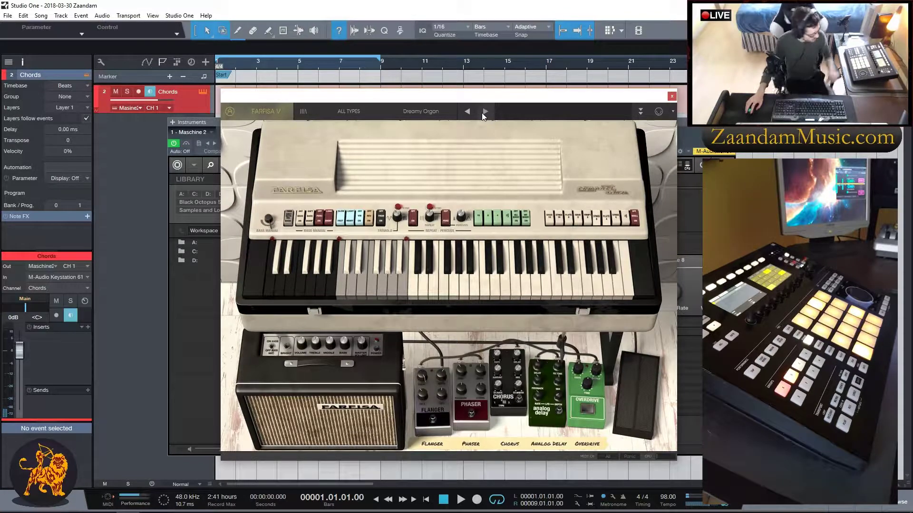
left_click(482, 113)
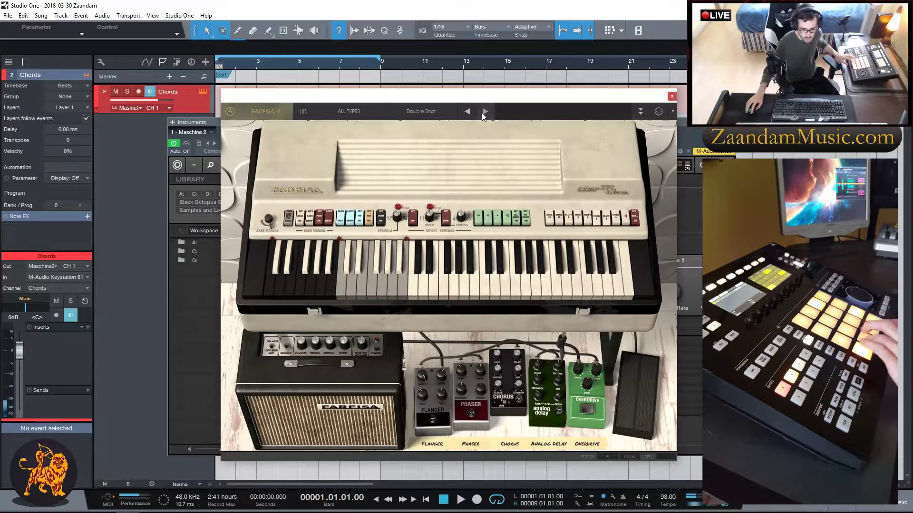
left_click(484, 112)
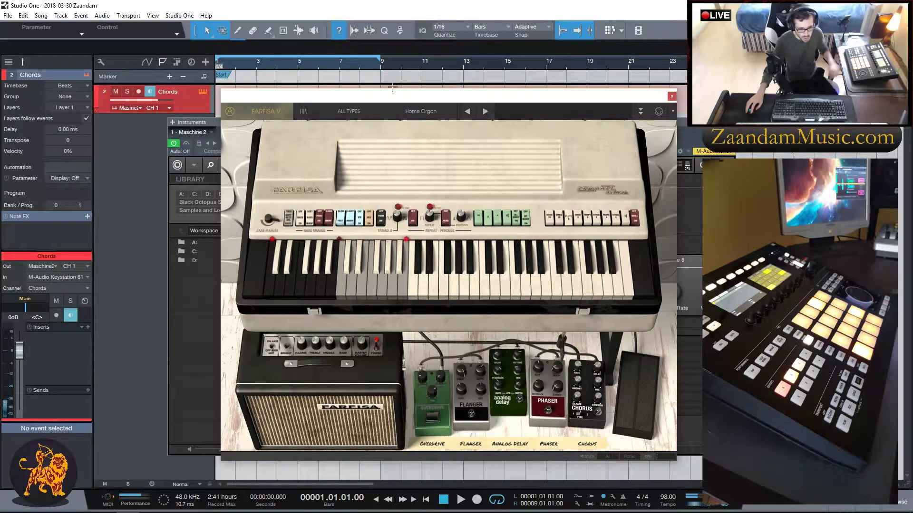
left_click(150, 92)
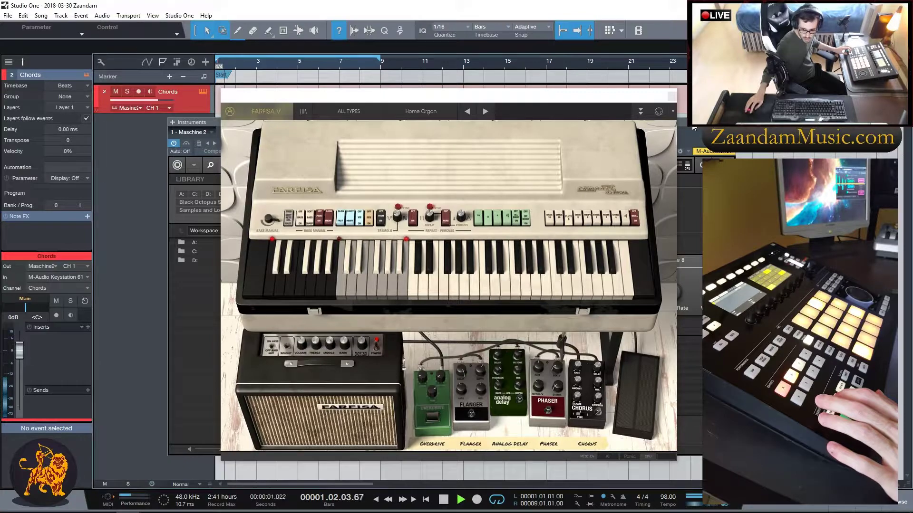
left_click(672, 96)
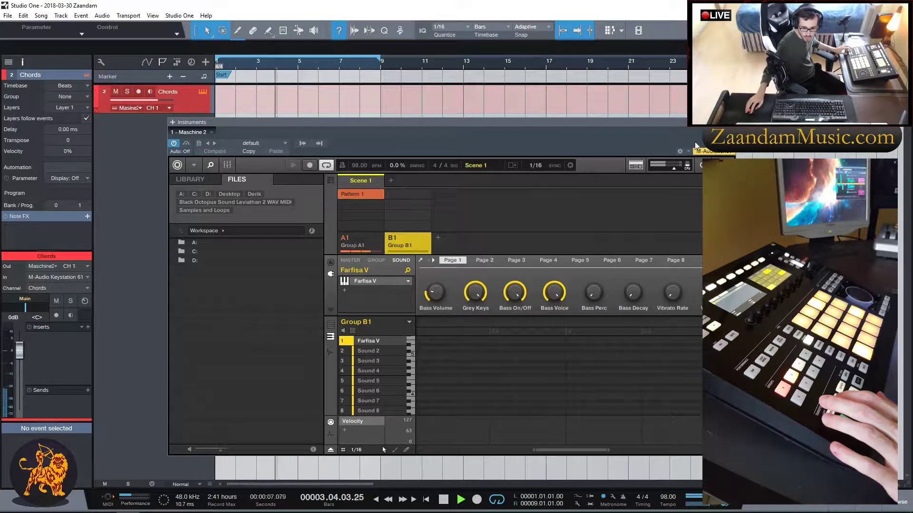
Step: Raise the Farfisa V amp volume and close its editor
left_click(369, 280)
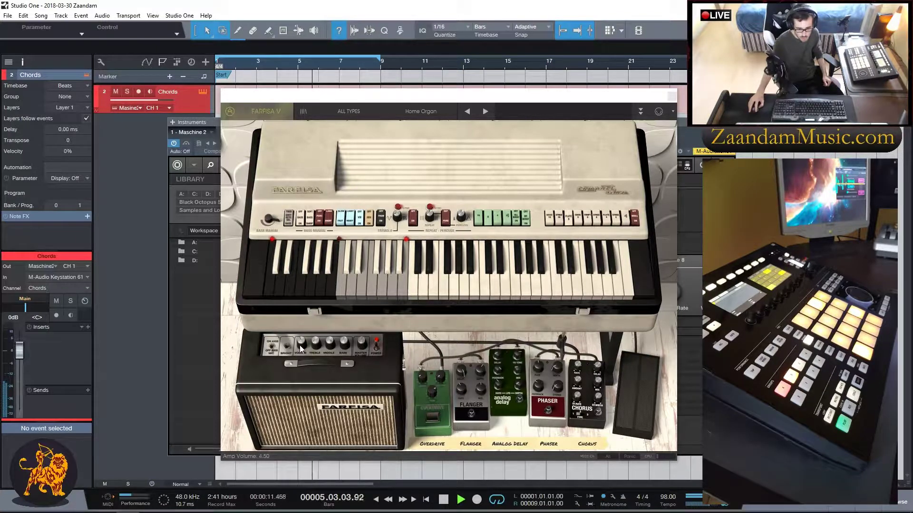
left_click_drag(300, 346, 324, 264)
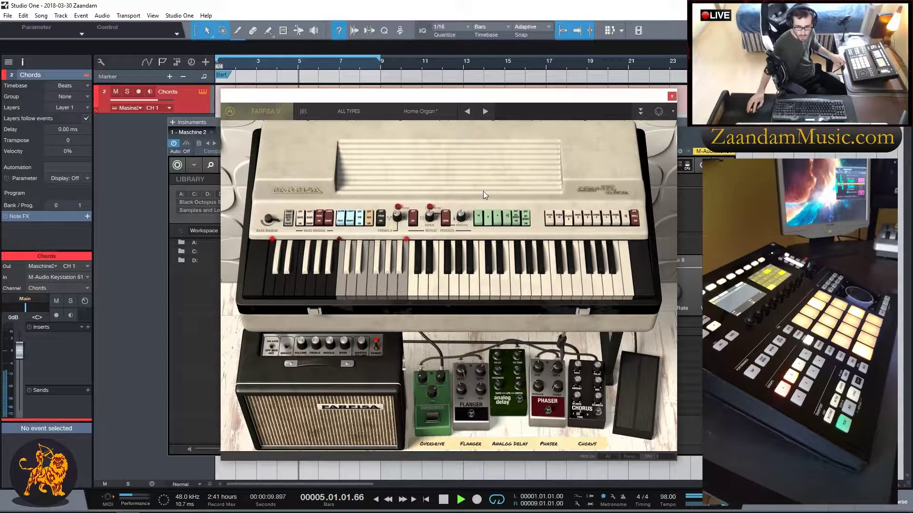
key("Escape")
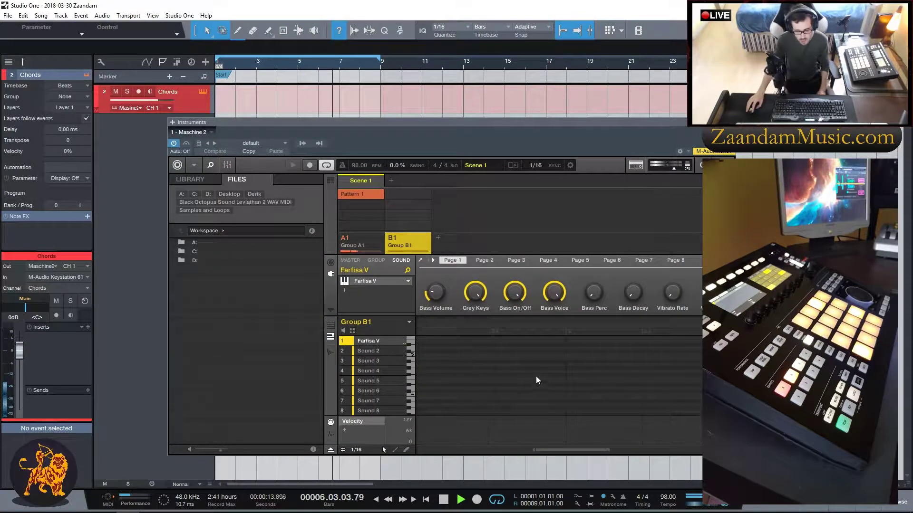
Step: Record a Farfisa V part into Group B1's pattern with the Chords track armed and monitored, and switch both off after recording
left_click(139, 91)
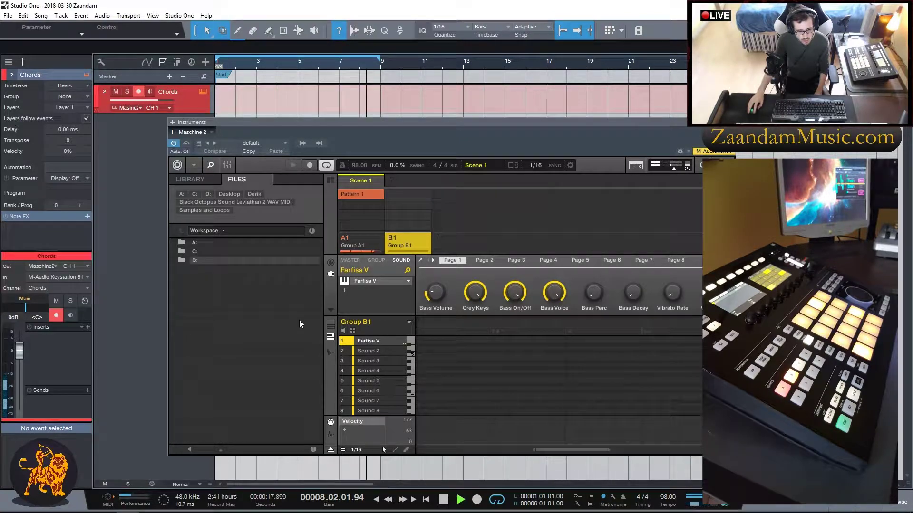
left_click(150, 92)
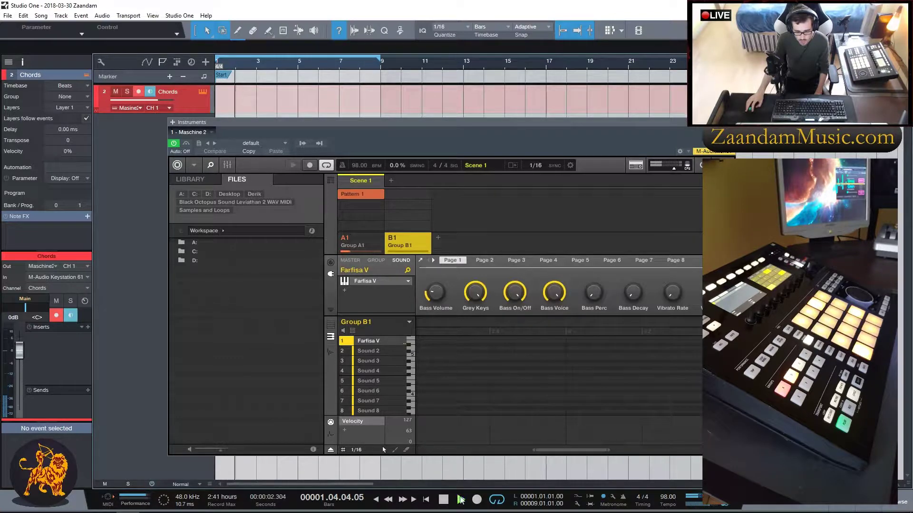
left_click(478, 500)
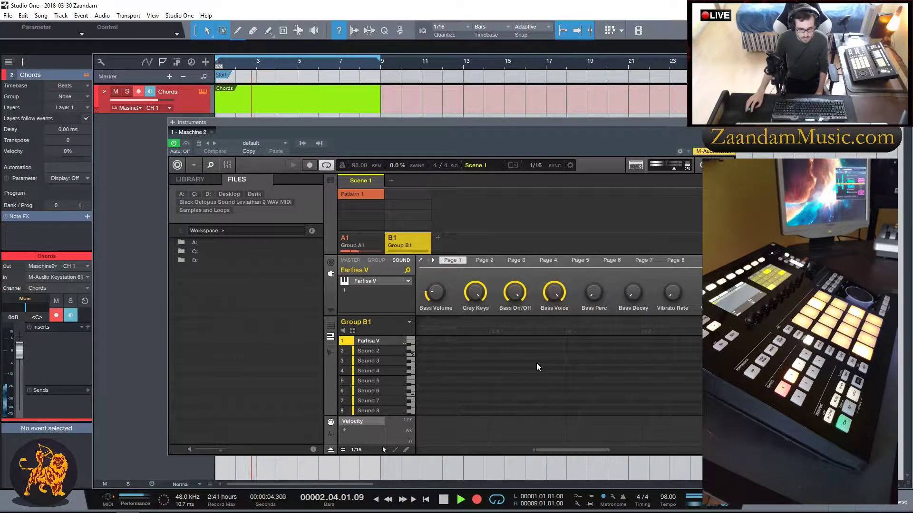
left_click(424, 361)
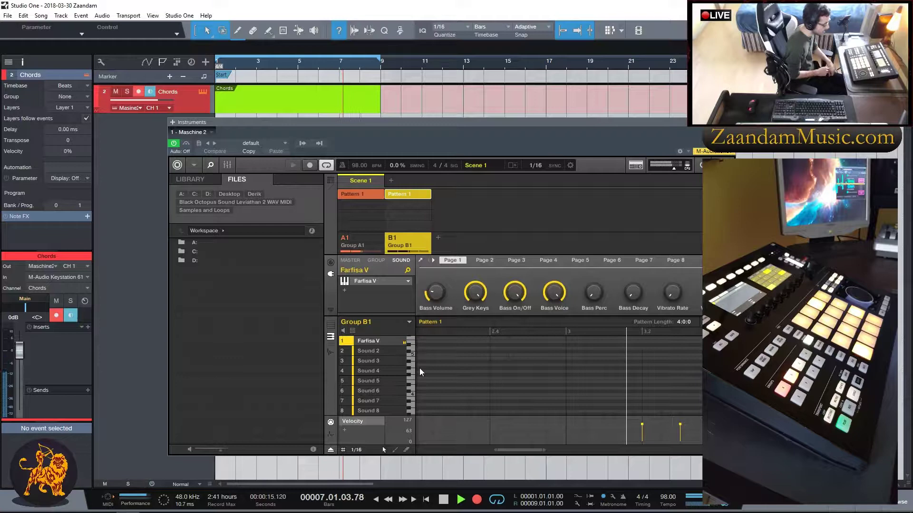
key("KP_Multiply")
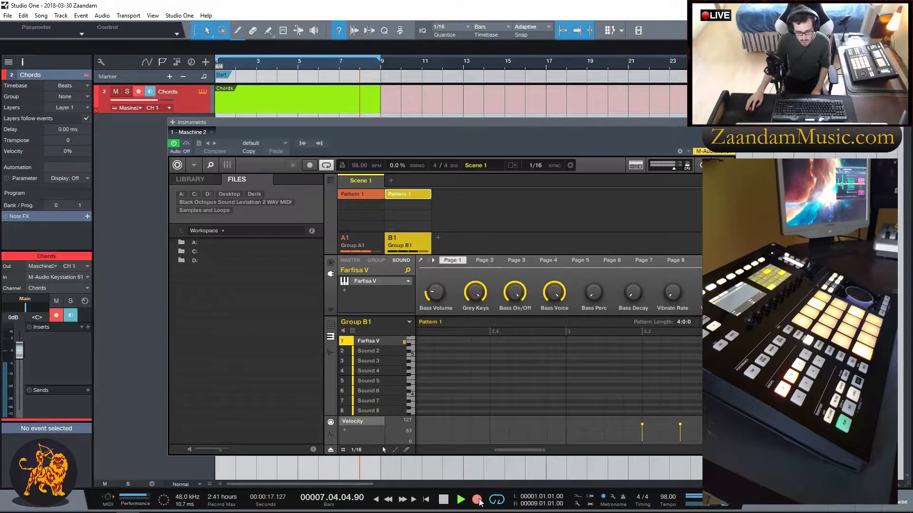
left_click(140, 92)
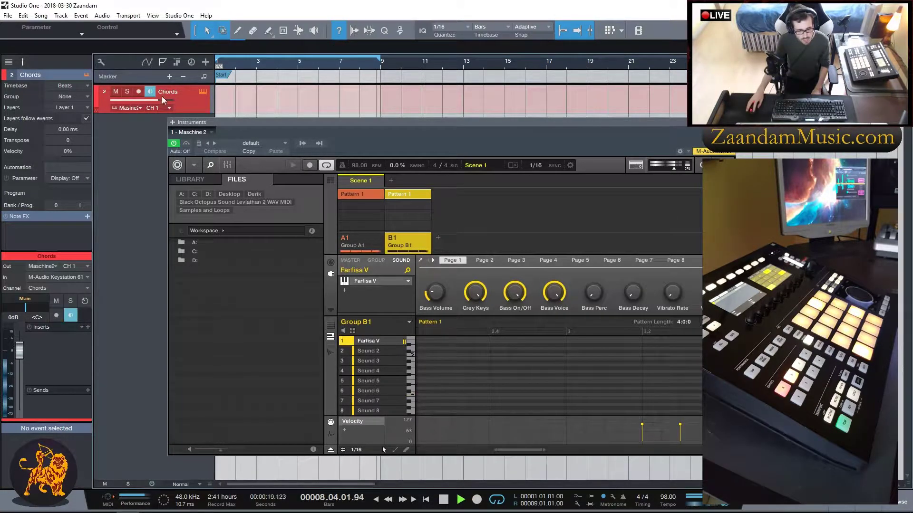
left_click(151, 92)
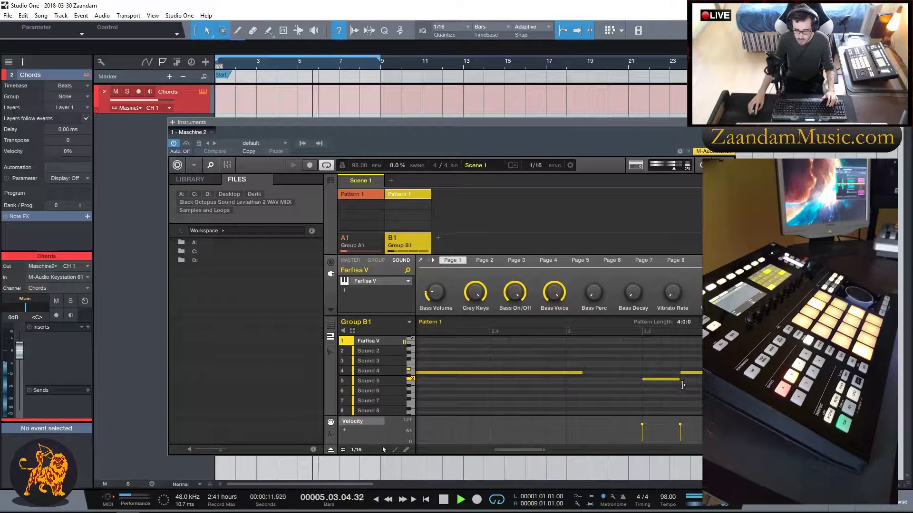
Step: Lengthen two long notes in Group B1's Pattern 1 so they end at beats 4.2 and 2.2
left_click_drag(529, 449, 584, 450)
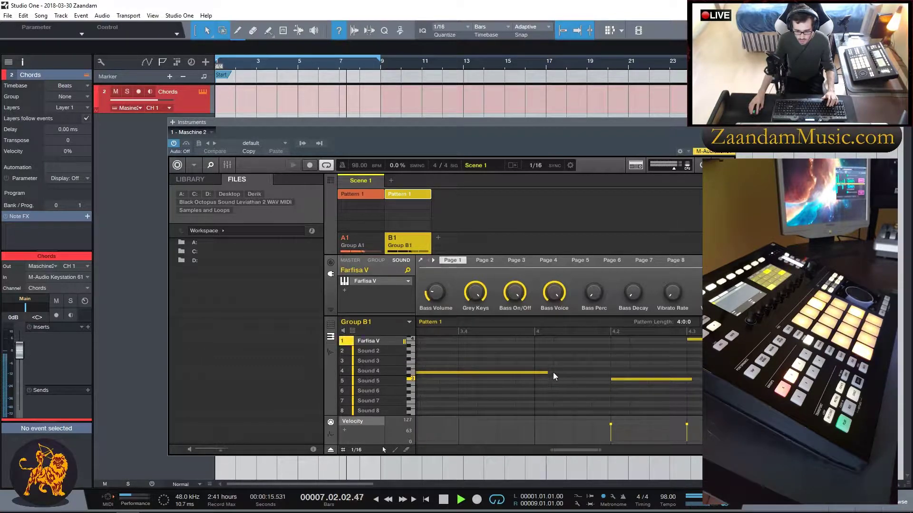
left_click_drag(550, 377, 610, 376)
left_click_drag(580, 449, 602, 449)
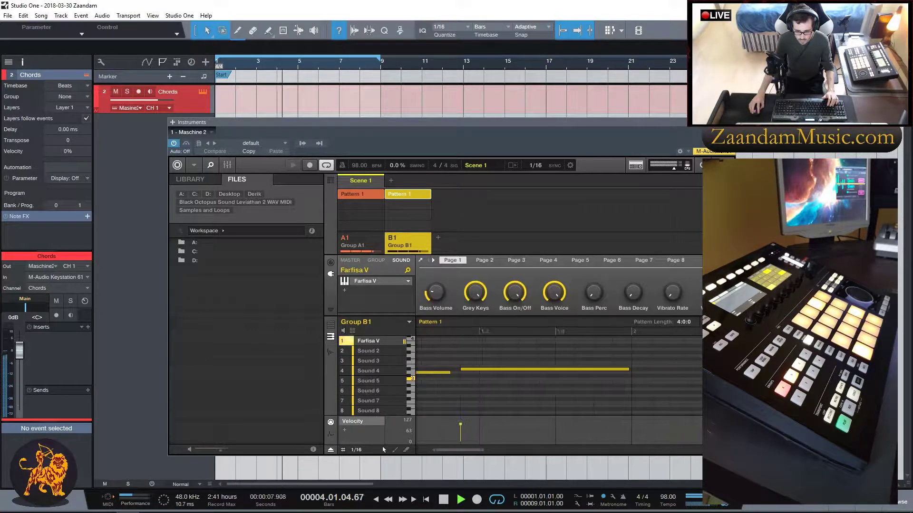
left_click_drag(575, 373, 671, 383)
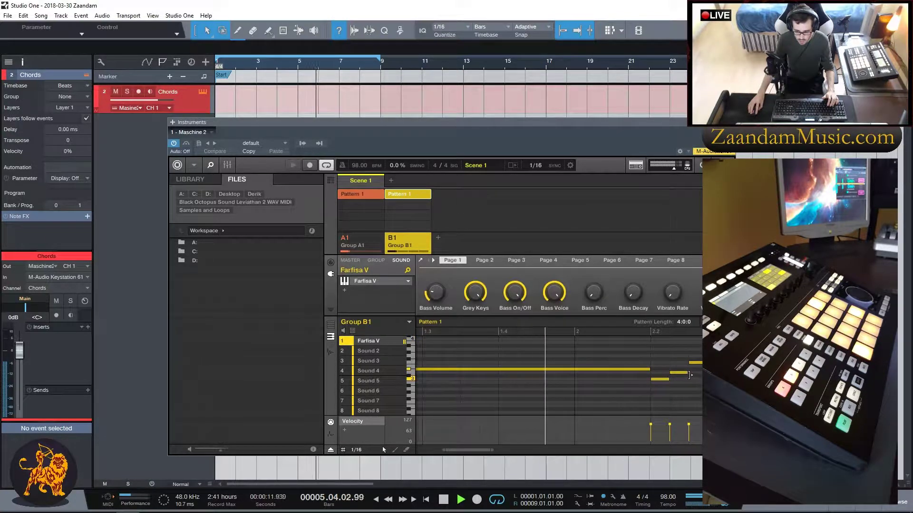
Step: Start the third note of Group B1's pattern at 1.3 and end it at 2.2, extend the second note to meet it, and stop playback
scroll(556, 376, "up", 1)
scroll(476, 450, "left", 3)
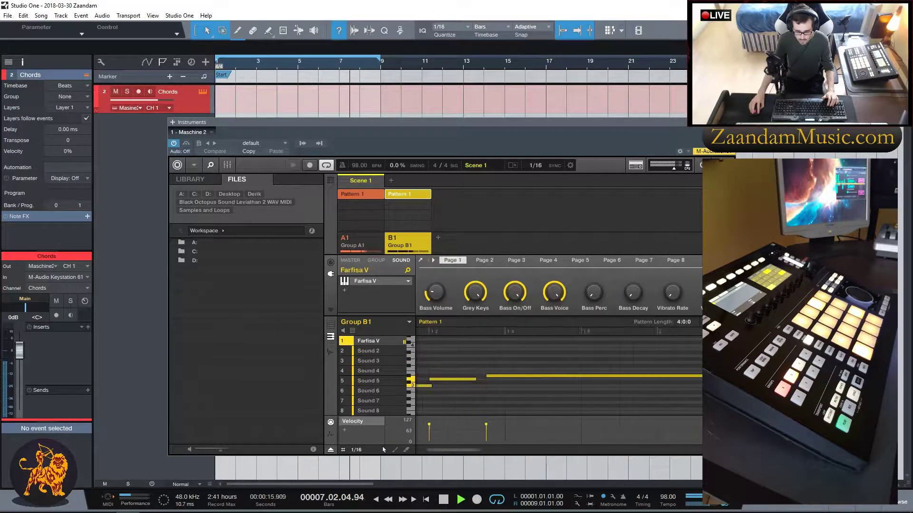
left_click_drag(542, 388, 547, 385)
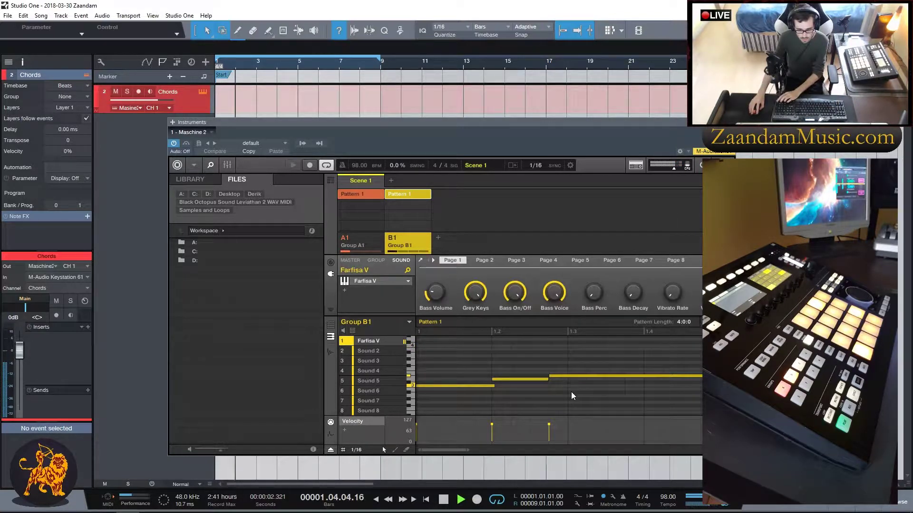
left_click_drag(554, 376, 569, 377)
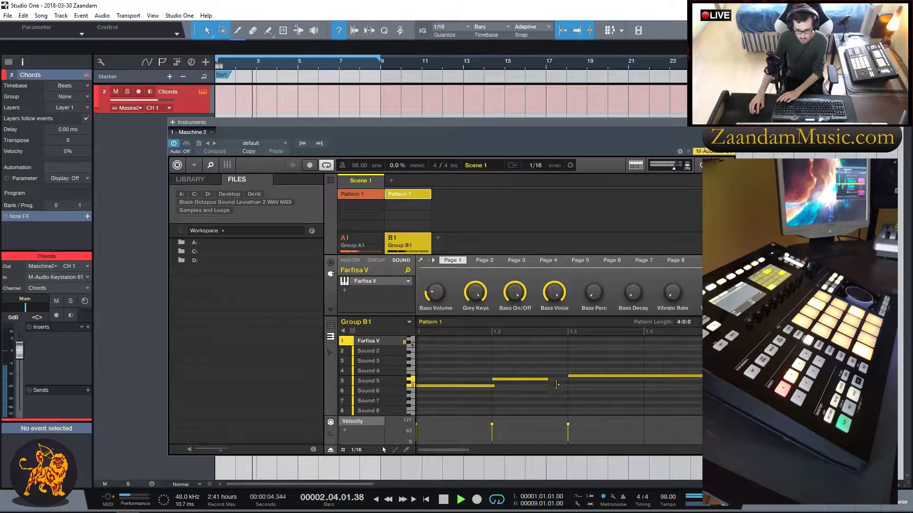
left_click_drag(455, 450, 491, 450)
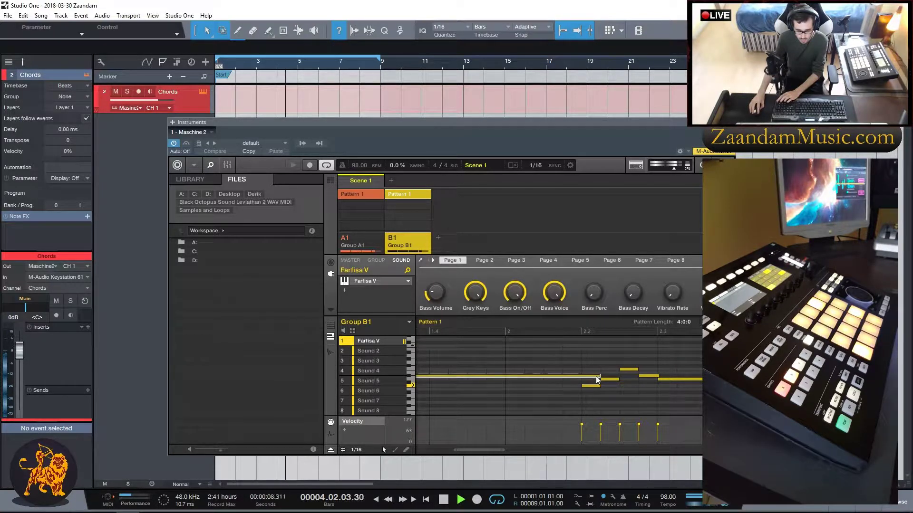
left_click_drag(599, 379, 580, 378)
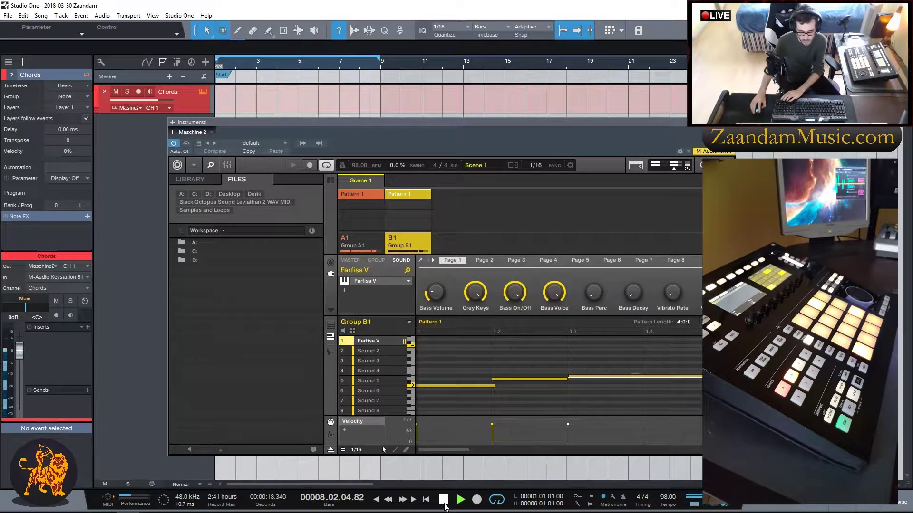
key("space")
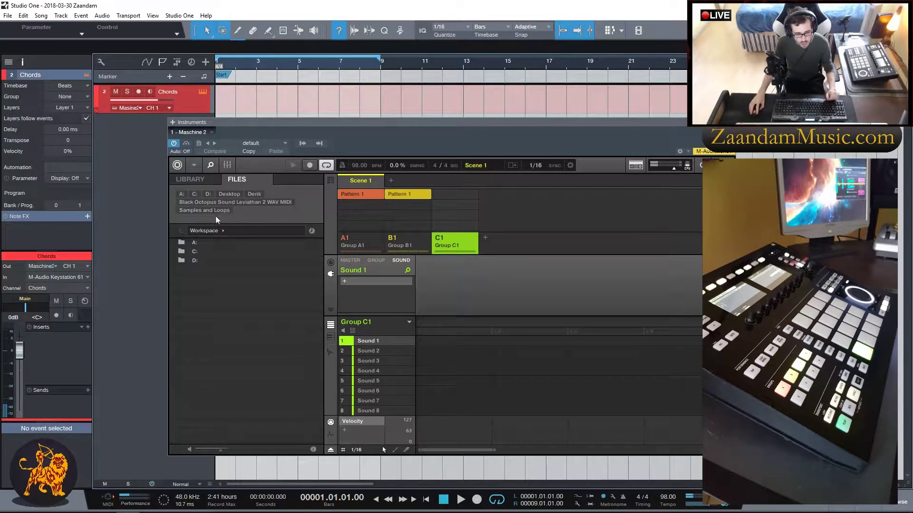
Step: Load Bpm90_Intent_Kit.mxgrp into Group C1 from Maschine Kits & One Shots of XXL Audio Hip Hop Soul Food Vol.2 on drive D
left_click(207, 194)
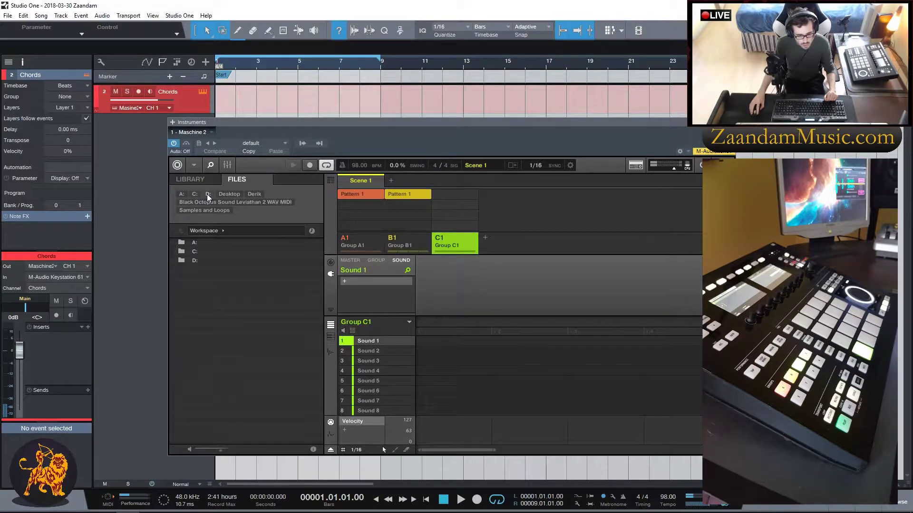
left_click_drag(321, 249, 329, 426)
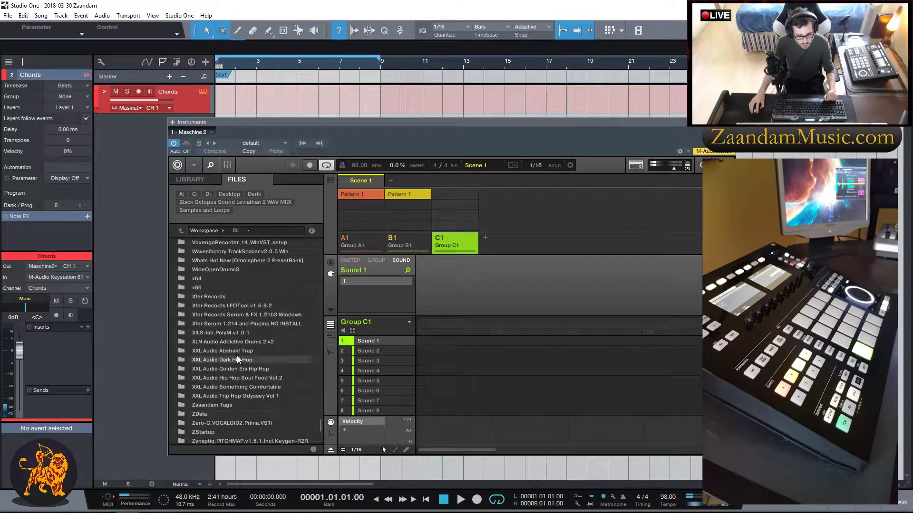
left_click(244, 377)
double_click(243, 377)
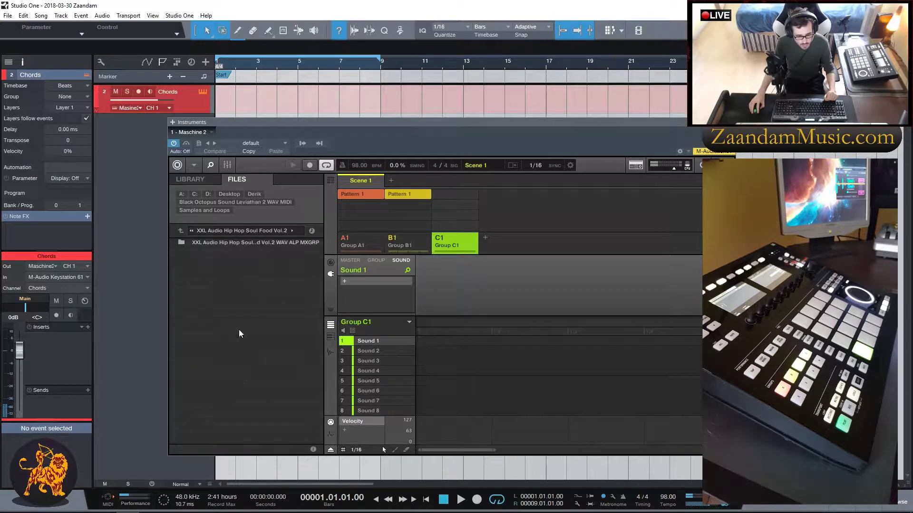
double_click(220, 243)
double_click(228, 260)
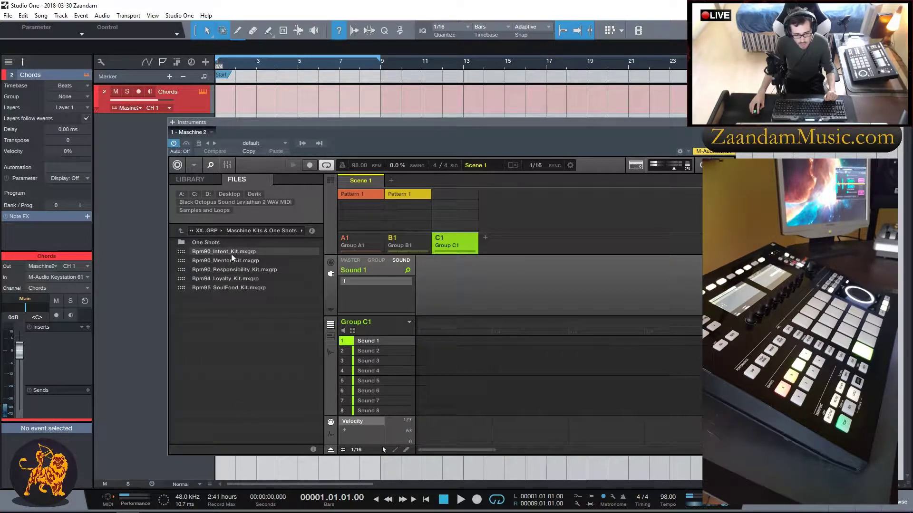
double_click(232, 253)
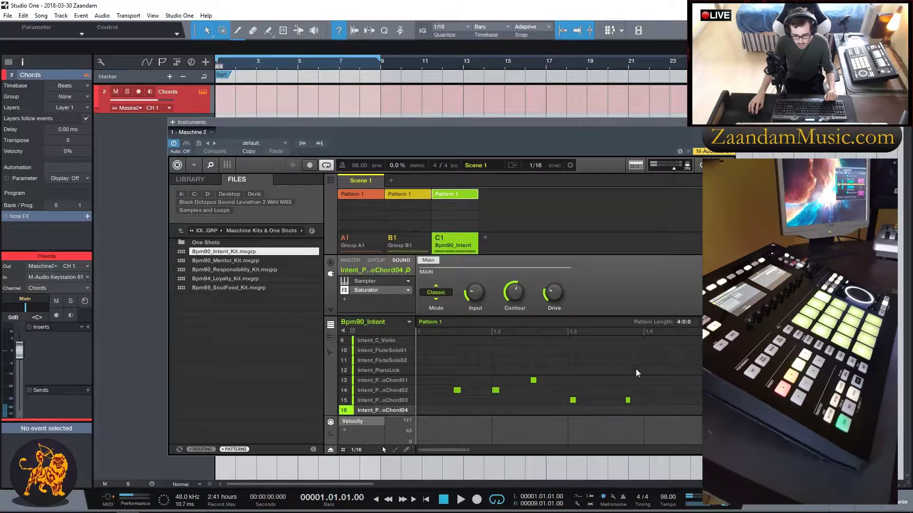
Step: Delete all notes from the Bpm90_Intent kit's Pattern 1
left_click(447, 360)
key("ctrl+a")
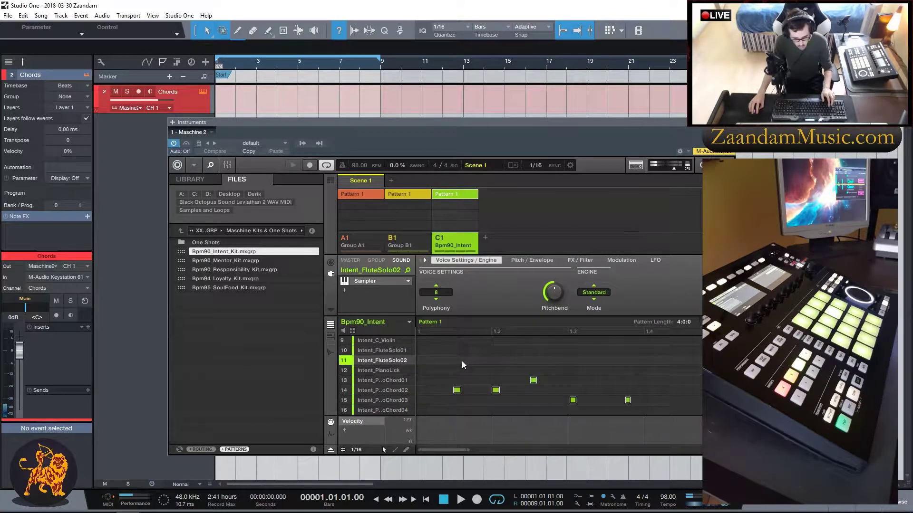
key("Delete")
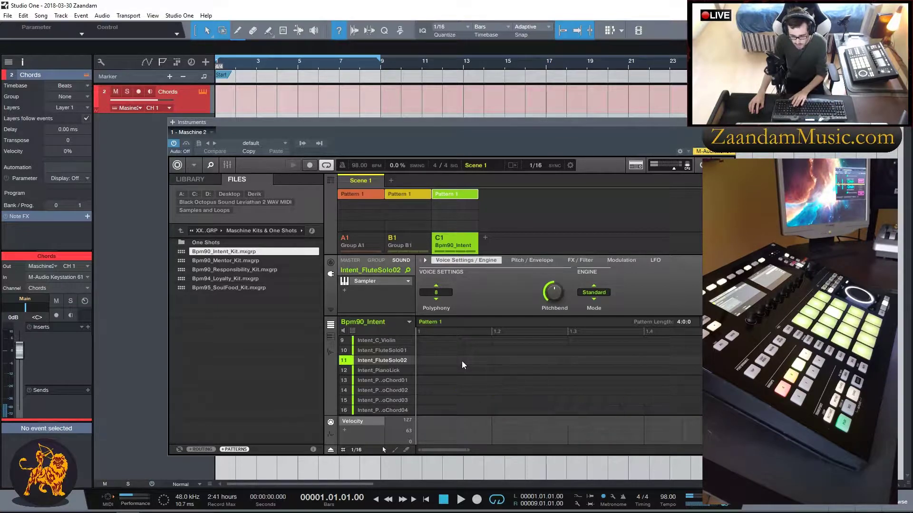
Step: Start playback and add an Intent_Snare02 hit at beat 1.2 in the Bpm90_Intent pattern
scroll(555, 382, "up", 4)
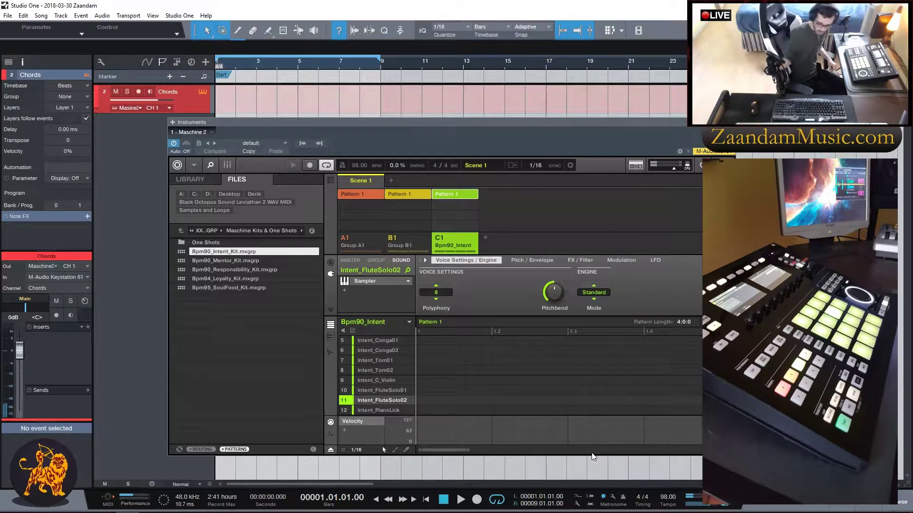
key("space")
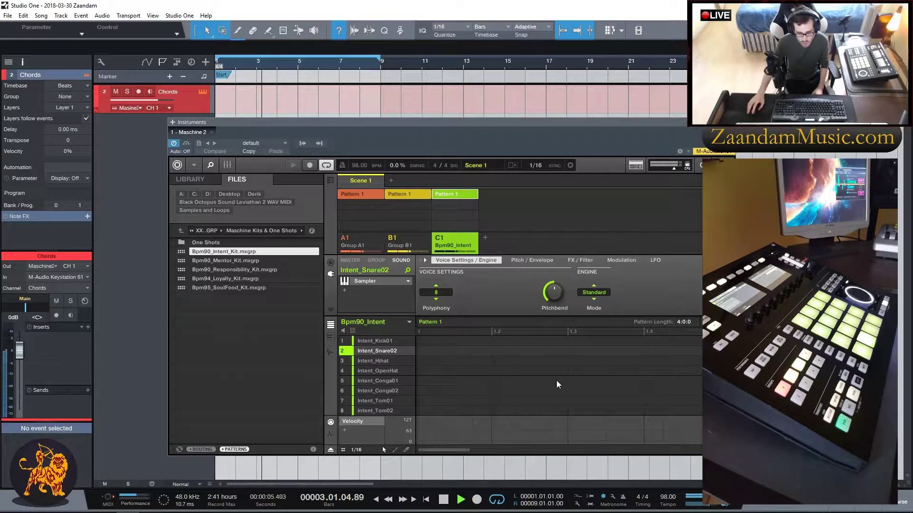
left_click(495, 353)
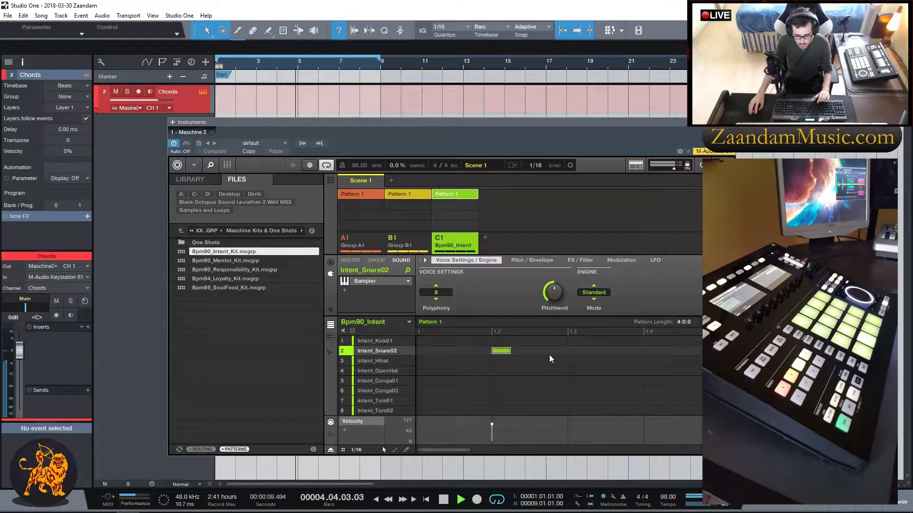
Step: Add Intent_Snare02 hits at beats 1.4, 2.2, 2.4, 3.2, 3.4, 4.2 and 4.4 of the Bpm90_Intent pattern
left_click_drag(461, 450, 477, 449)
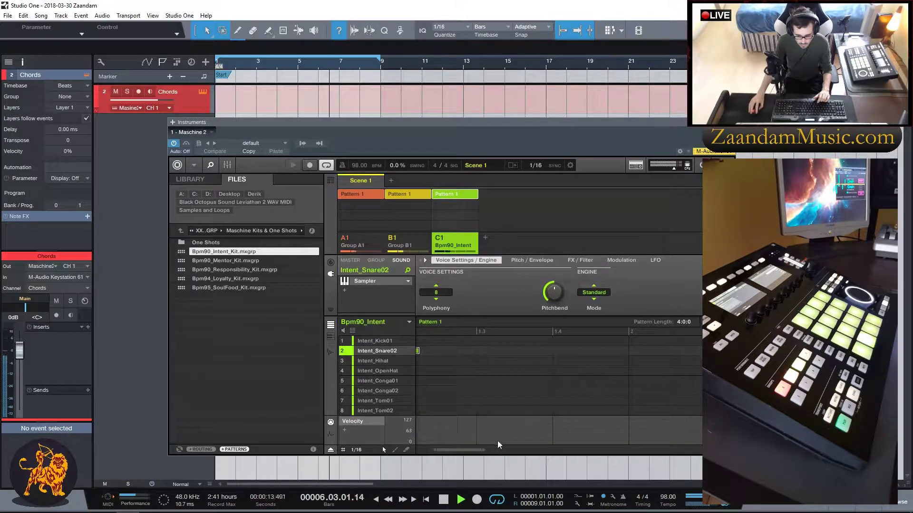
left_click_drag(476, 449, 513, 449)
left_click(626, 352)
left_click_drag(501, 449, 527, 450)
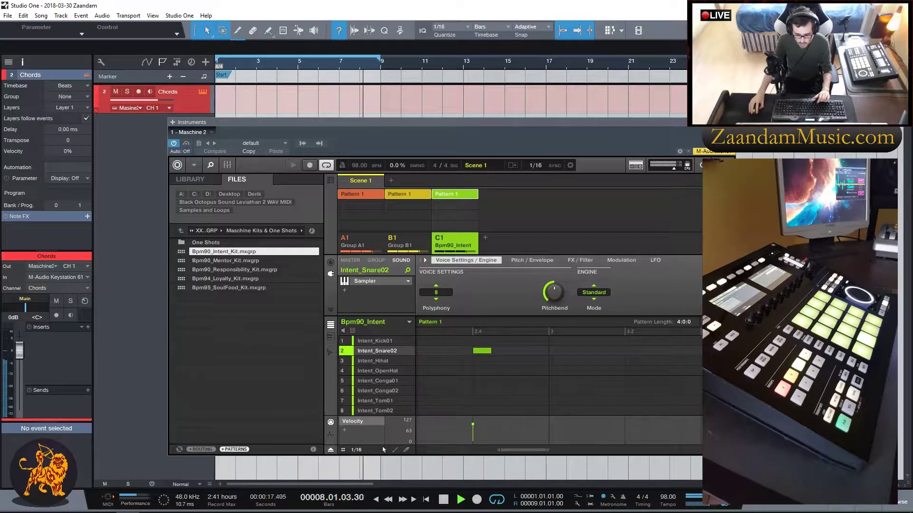
mouse_move(523, 449)
left_mouse_down()
mouse_move(467, 450)
mouse_move(533, 450)
left_mouse_up()
left_click(506, 351)
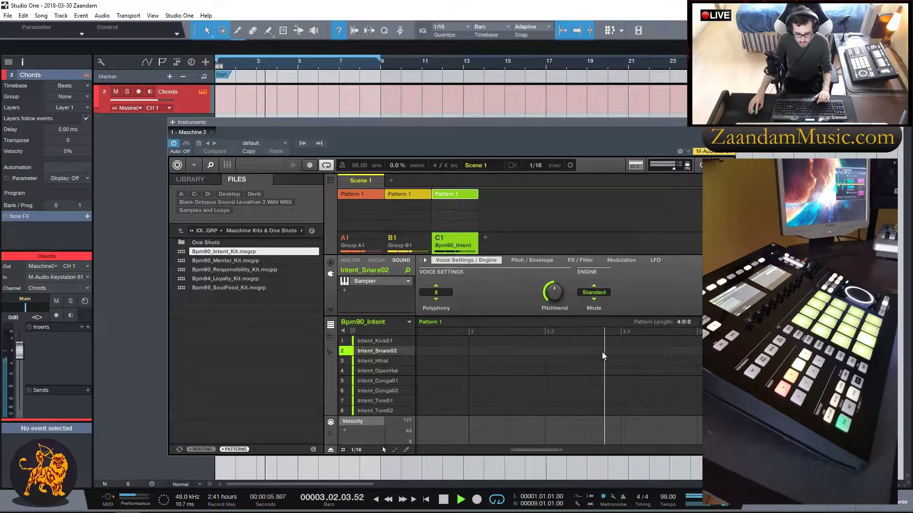
left_click(699, 351)
left_click_drag(528, 450, 590, 449)
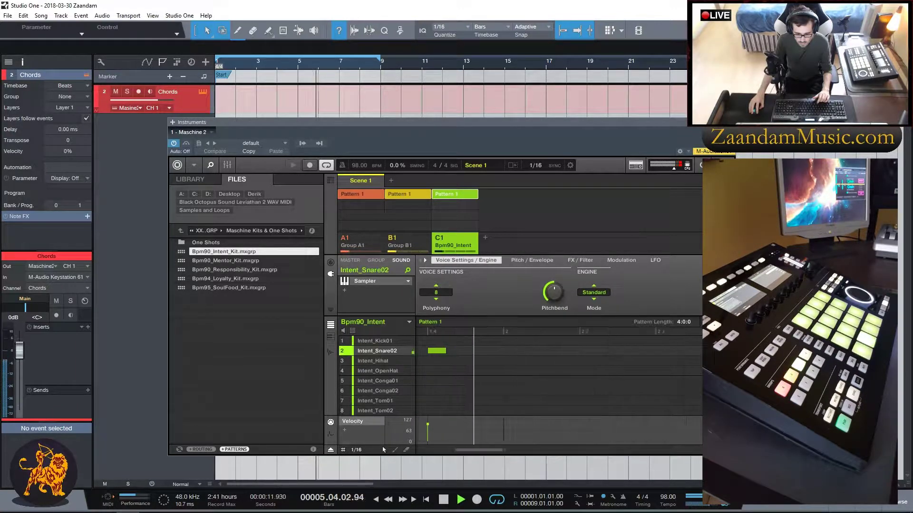
left_click(545, 351)
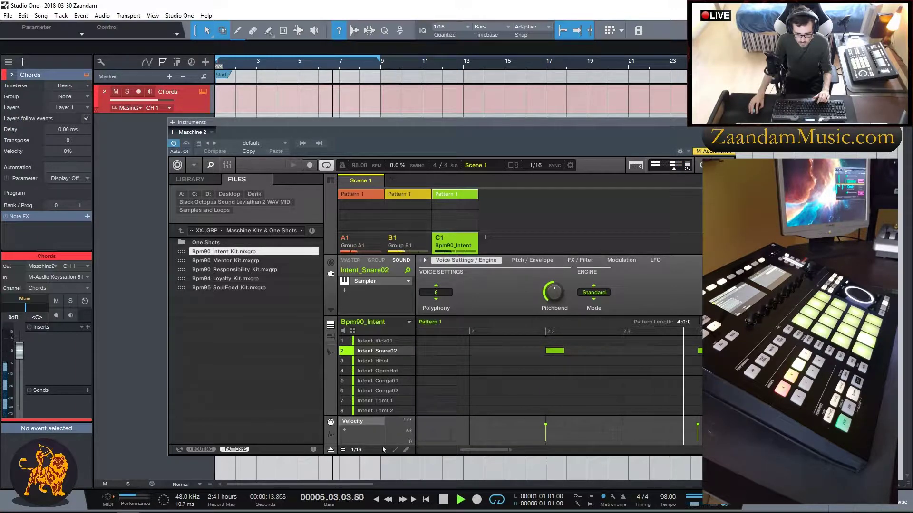
left_click(583, 351)
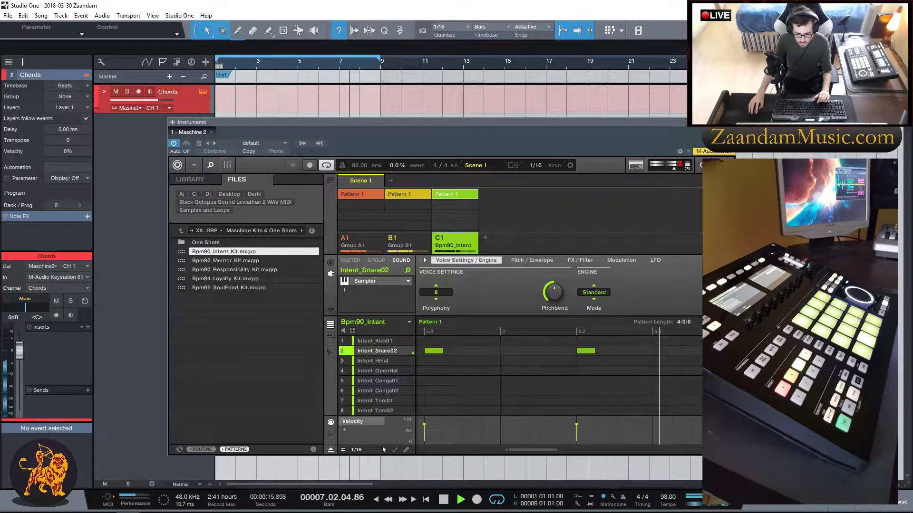
left_click(554, 351)
left_click(558, 351)
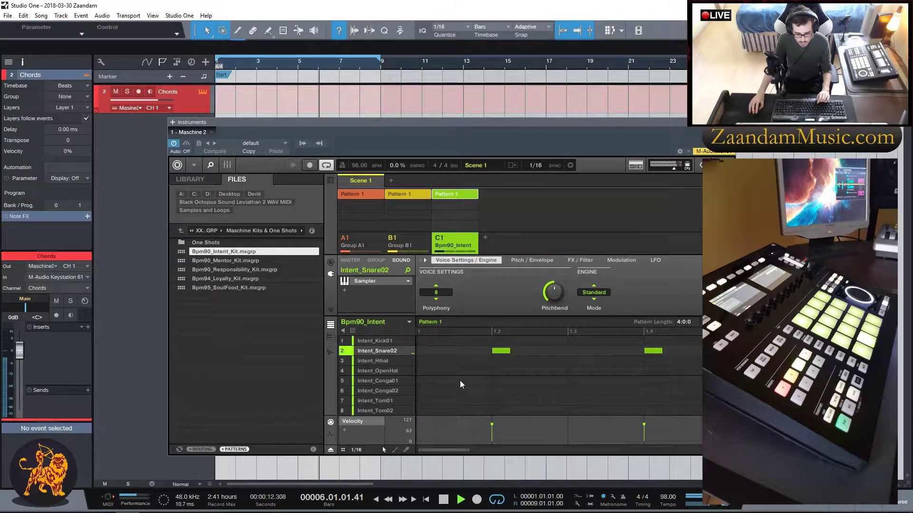
Step: Add Intent_Kick01 hits at 1, 1.4.3, 2 and 2.3 in the Bpm90_Intent pattern
left_click(421, 341)
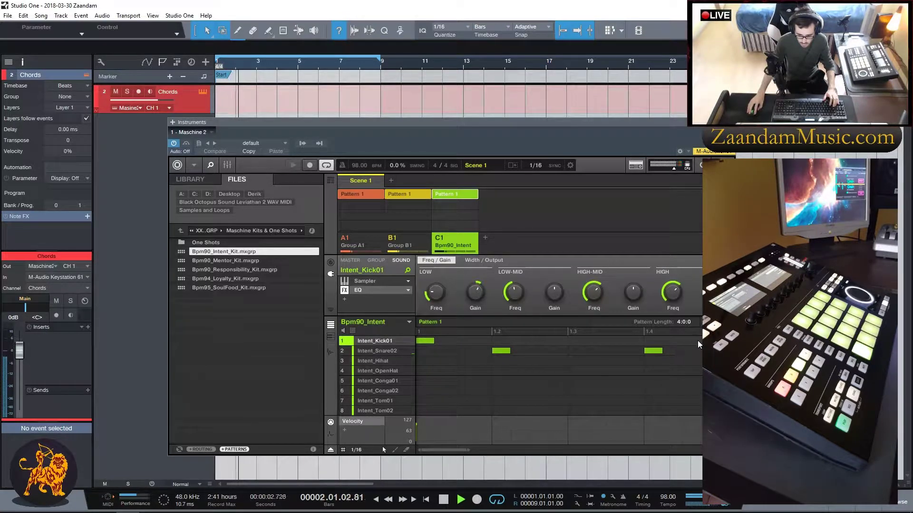
scroll(549, 346, "right", 3)
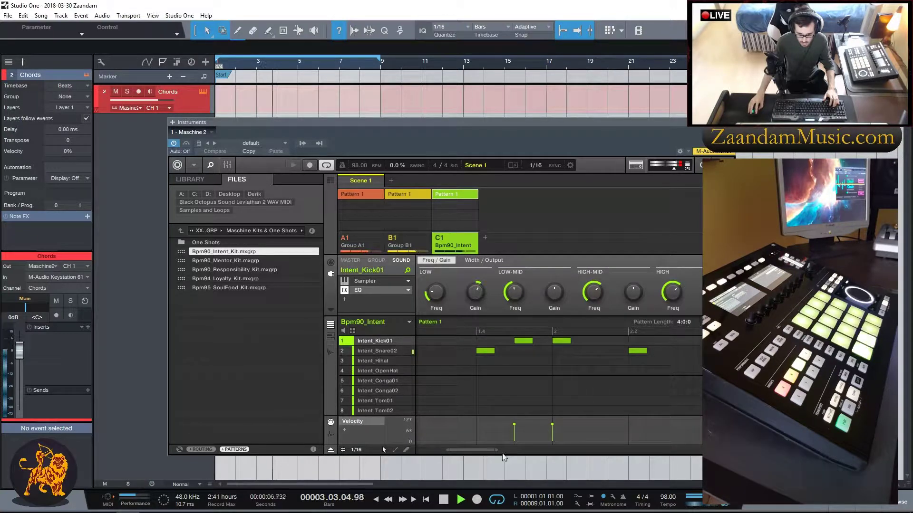
scroll(526, 425, "right", 3)
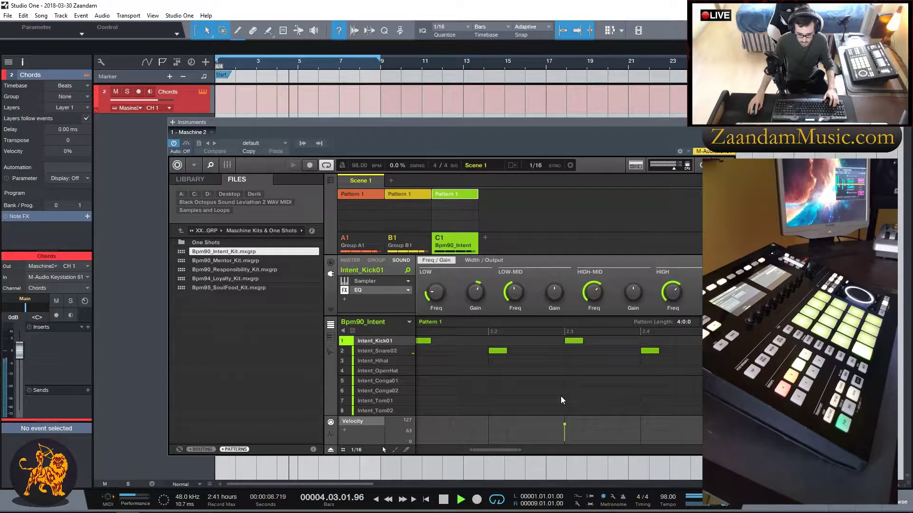
scroll(503, 449, "right", 2)
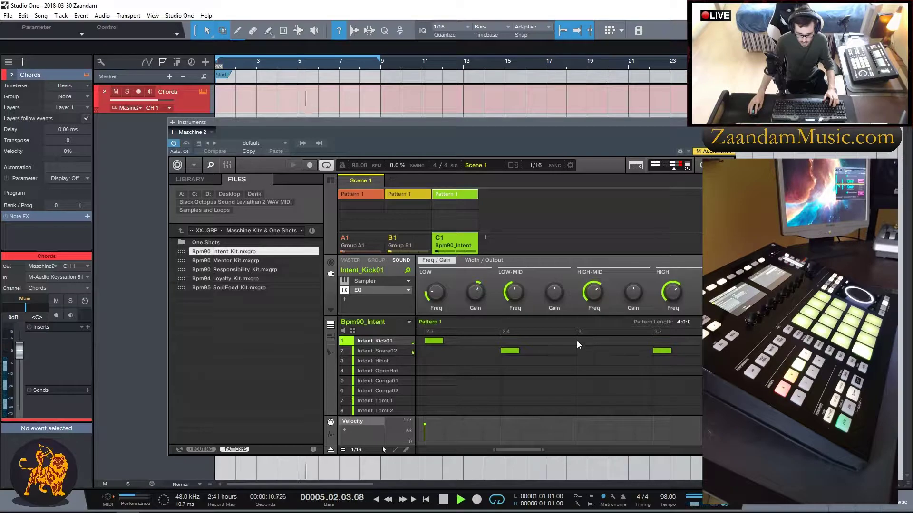
Step: Add Intent_Kick01 hits on the last sixteenth before bar 3 and on the first beat of bar 3
scroll(518, 455, "left", 2)
left_click_drag(637, 340, 611, 343)
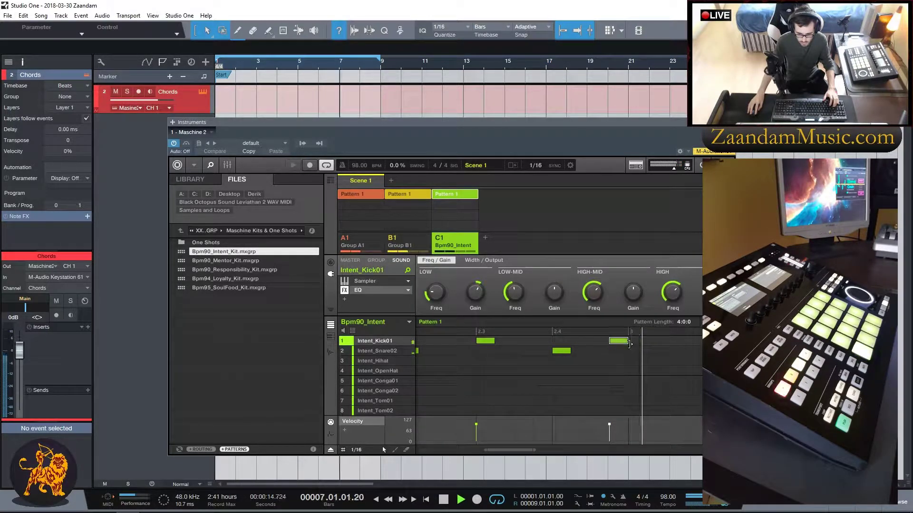
left_click(631, 340)
scroll(508, 452, "right", 3)
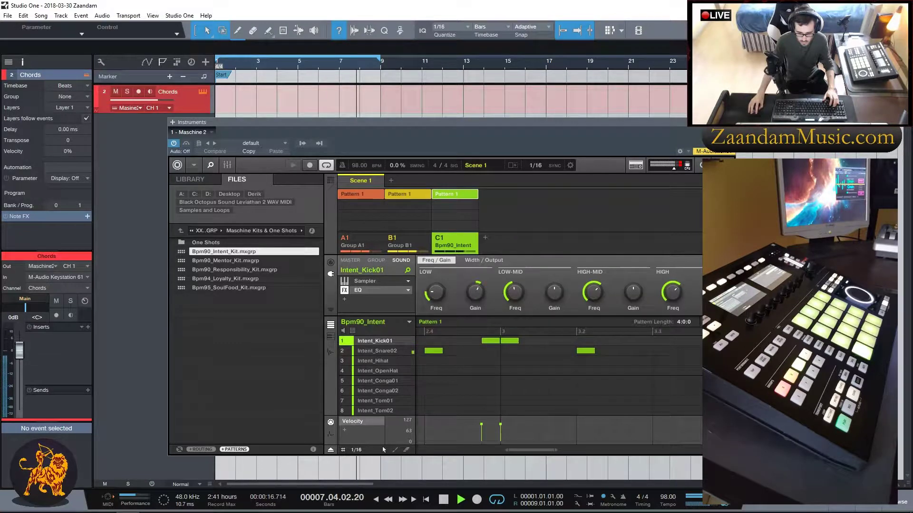
scroll(557, 451, "left", 4)
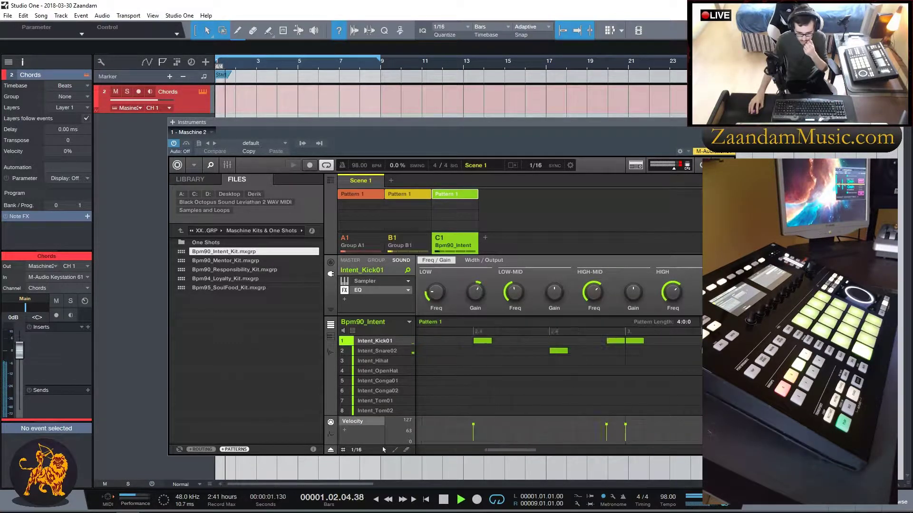
scroll(545, 449, "right", 3)
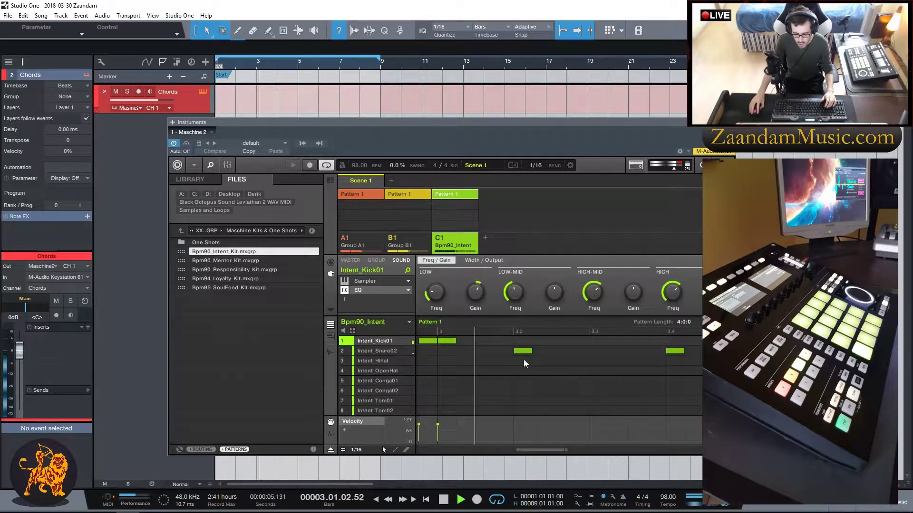
Step: Add Intent_Kick01 hits at 3.3.3, 3.4.3 and 4, and try a hit at 4.3 before removing it
left_click(635, 341)
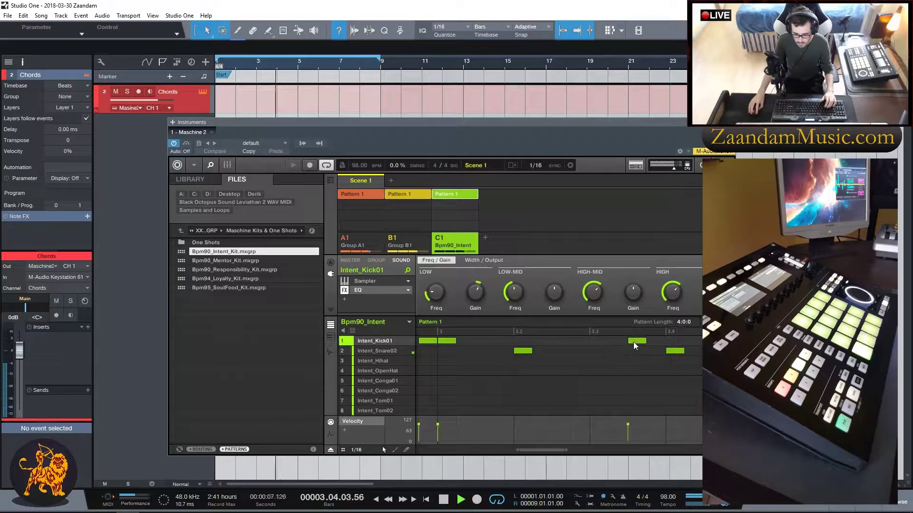
scroll(542, 390, "right", 3)
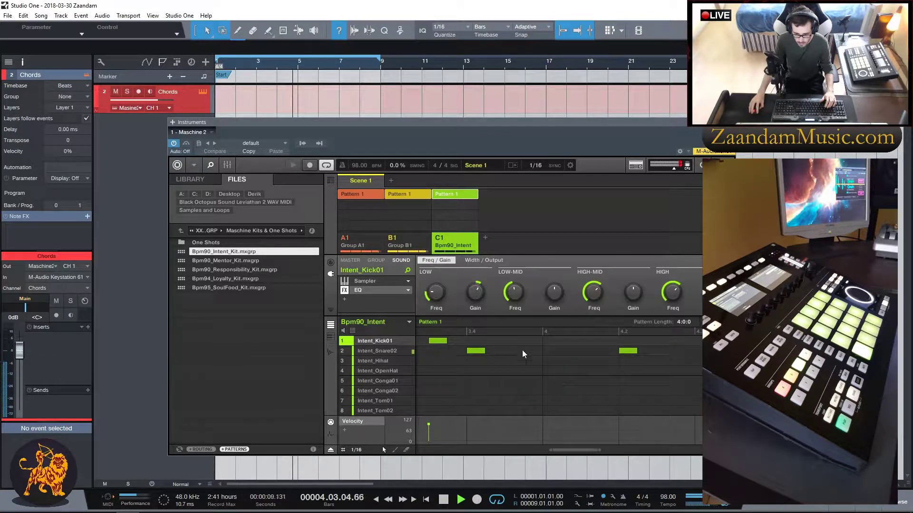
left_click(507, 340)
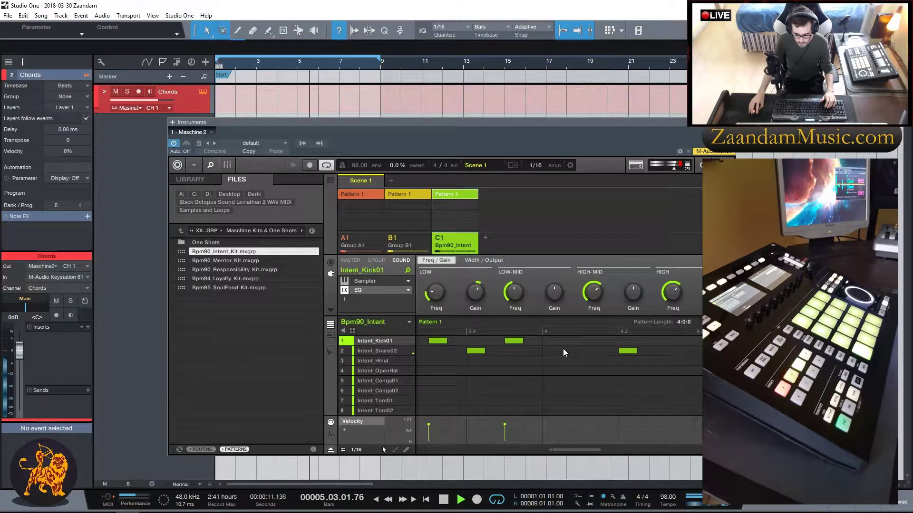
left_click(549, 340)
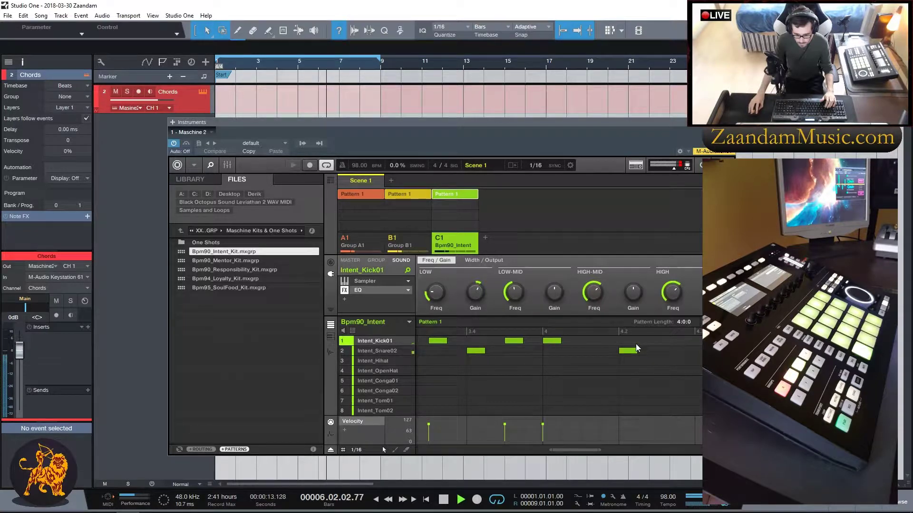
left_click(697, 342)
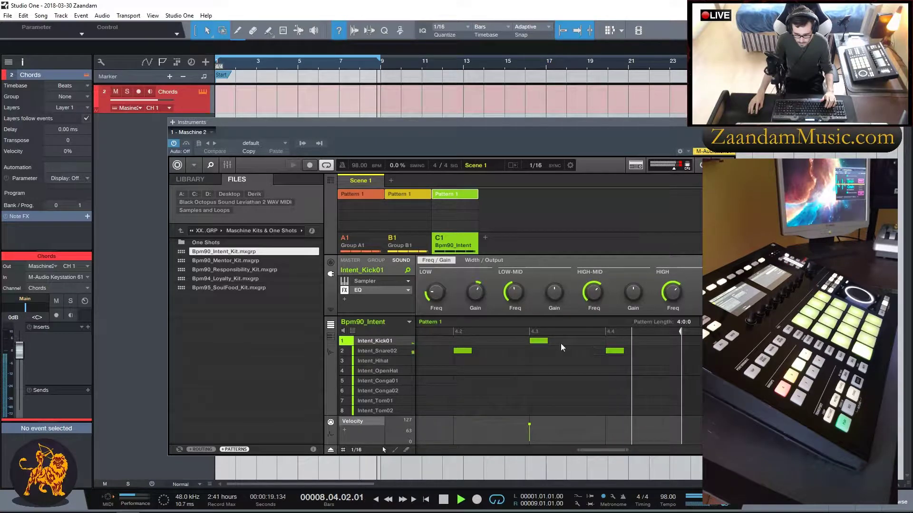
left_click(536, 340)
Step: Place a hit on the last sixteenth of bar 4 and move it to the Intent_OpenHat row
scroll(652, 340, "down", 2)
left_click(668, 344)
scroll(668, 390, "up", 2)
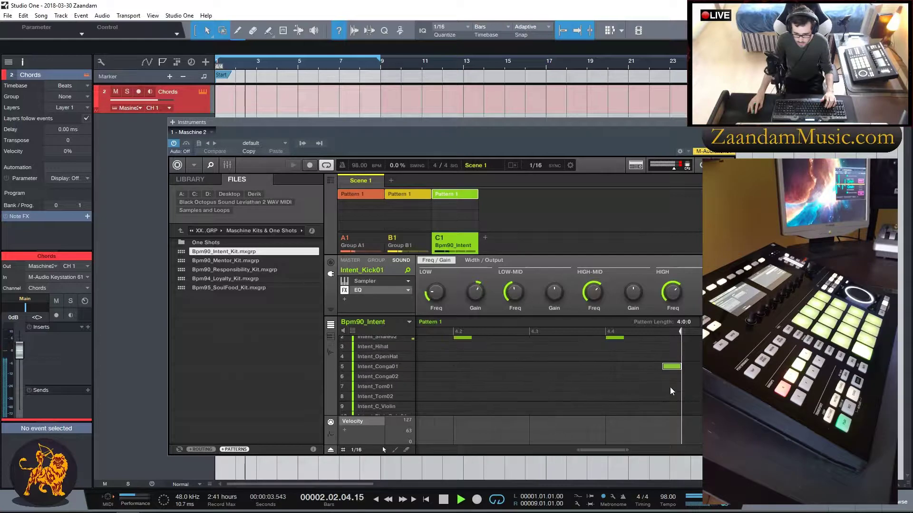
left_click_drag(672, 381, 676, 370)
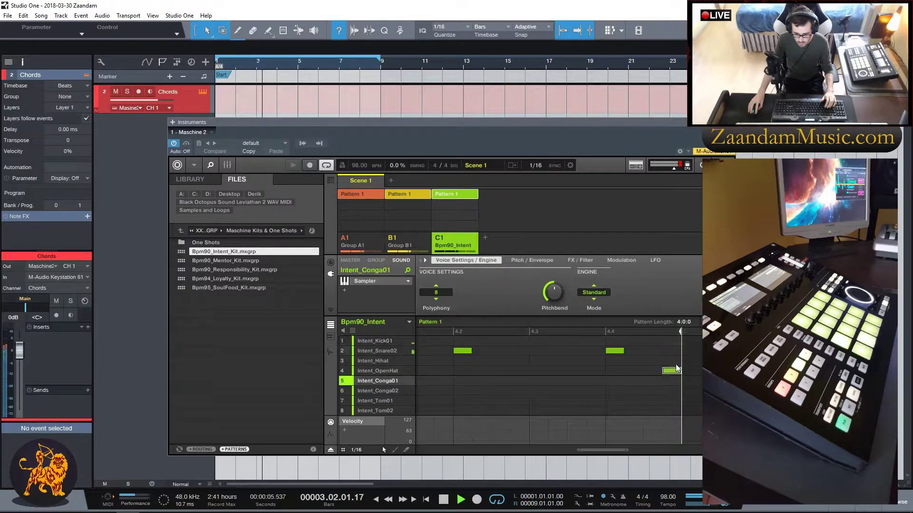
left_click_drag(603, 450, 605, 450)
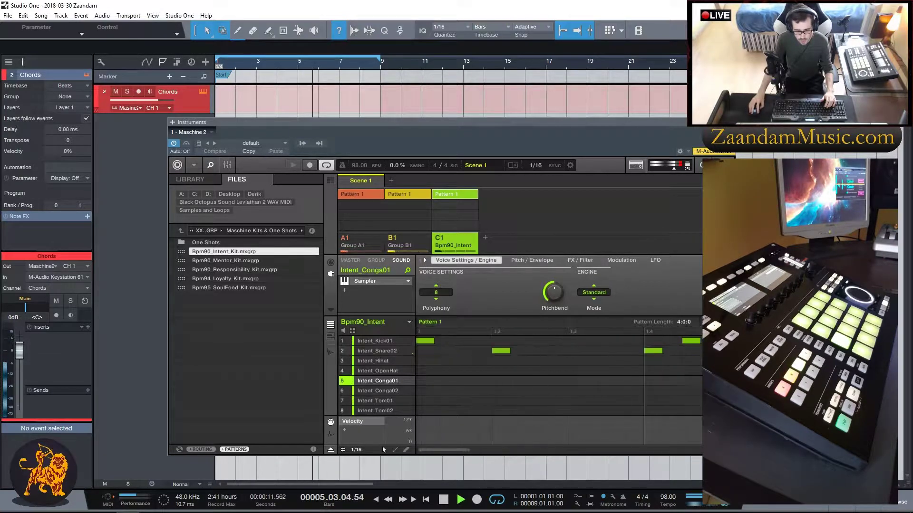
Step: Select Intent_Hihat, enable record and monitoring on the Chords track, and record continuous sixteenth-note hi-hats into the Bpm90_Intent pattern
left_click(379, 362)
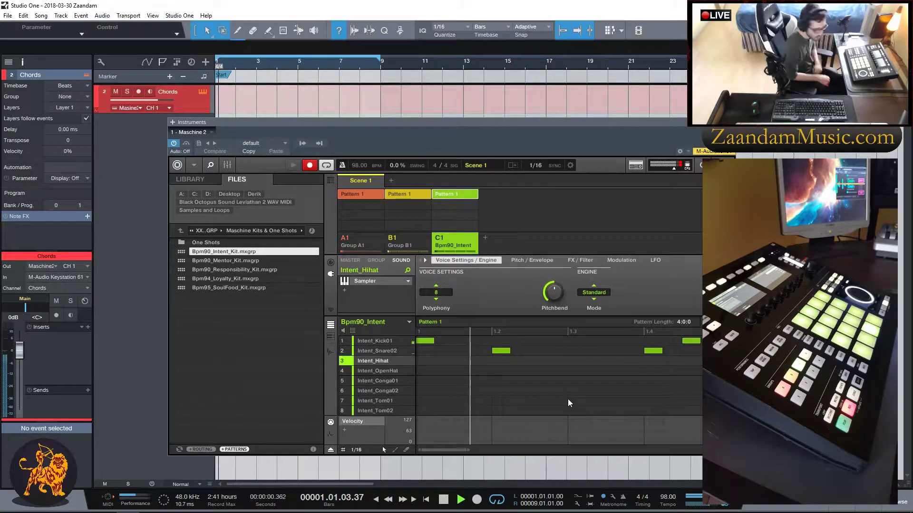
left_click(138, 92)
left_click(150, 92)
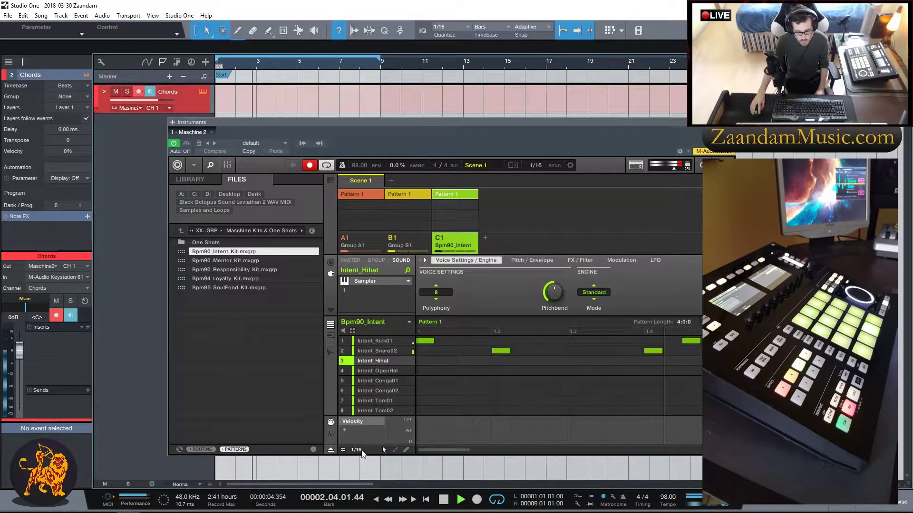
left_click(476, 499)
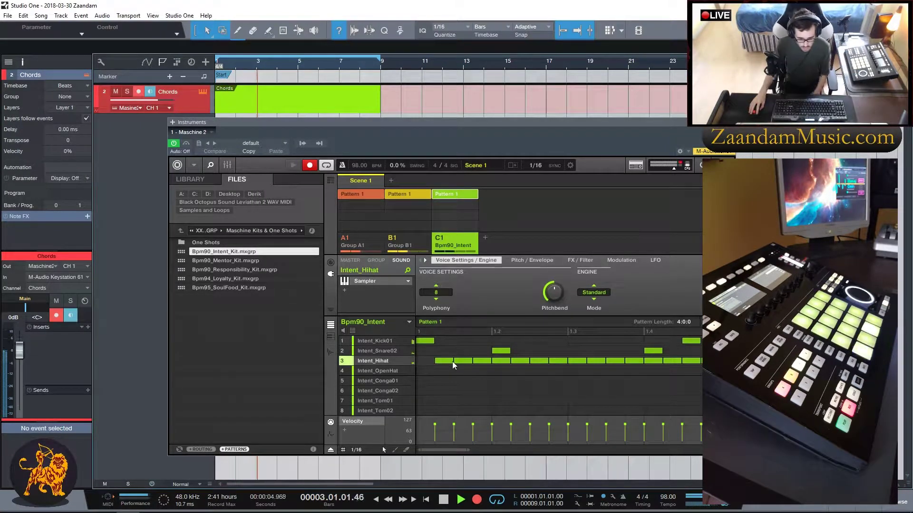
Step: Move the first Intent_Hihat hit to beat 1 and fill the gap on the second sixteenth with a new hit
left_click_drag(441, 361, 421, 361)
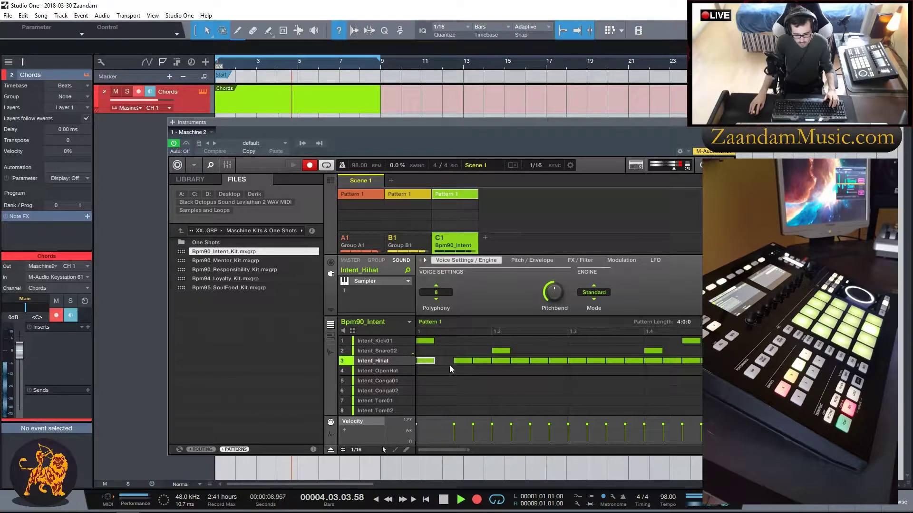
left_click(455, 362)
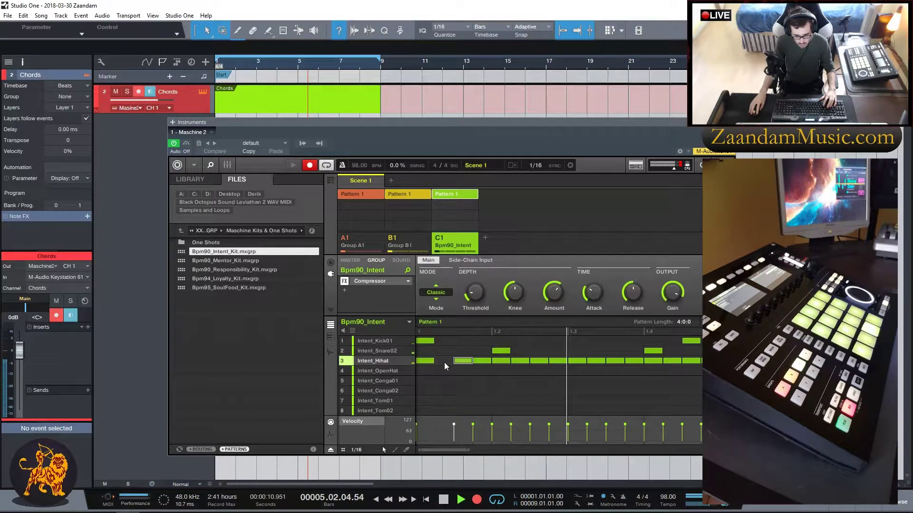
left_click(444, 361)
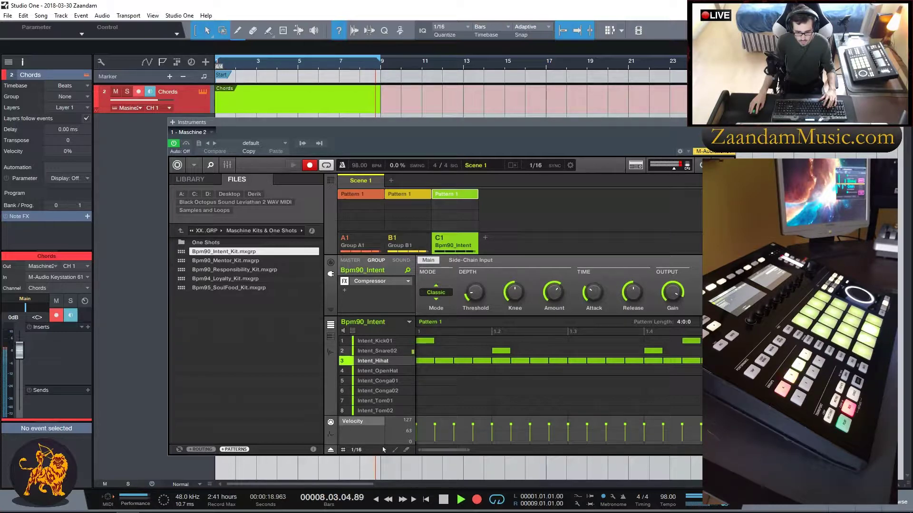
Step: Stop recording, disable record and monitoring on the Chords track, and stop playback
left_click(476, 498)
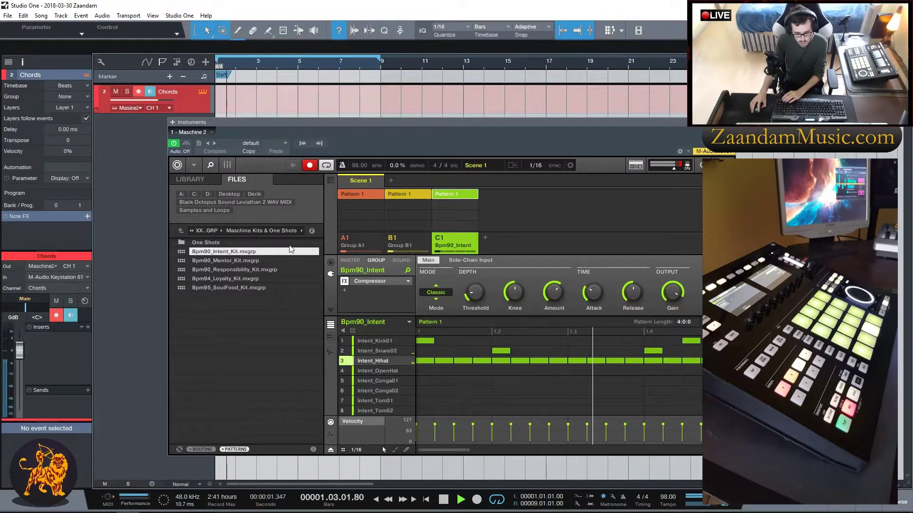
left_click(138, 91)
left_click(150, 92)
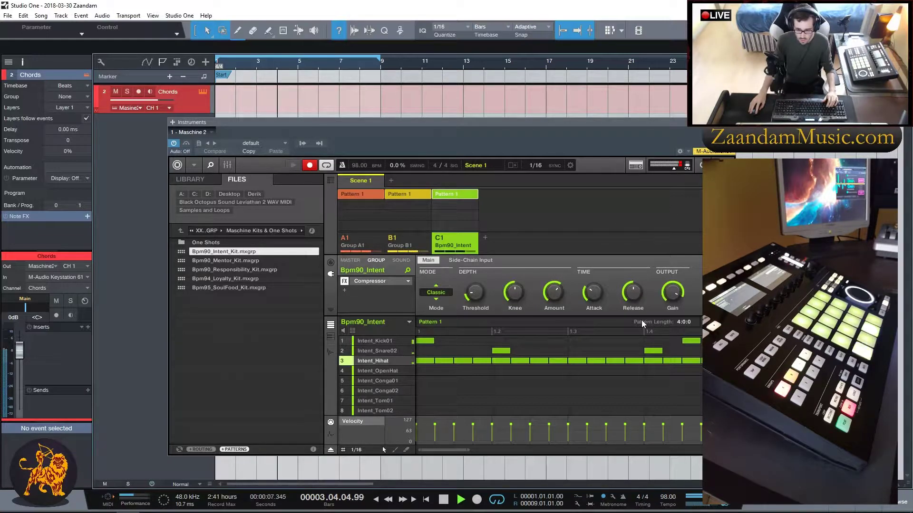
left_click(443, 499)
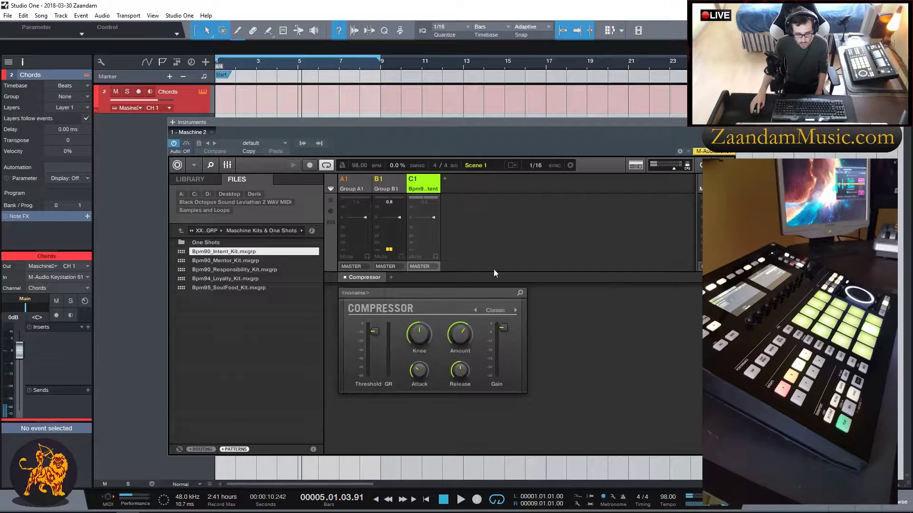
Step: Add Group D1 with Mini V3 as its first sound while the beat plays from the start, and stop playback
key("Home")
key("space")
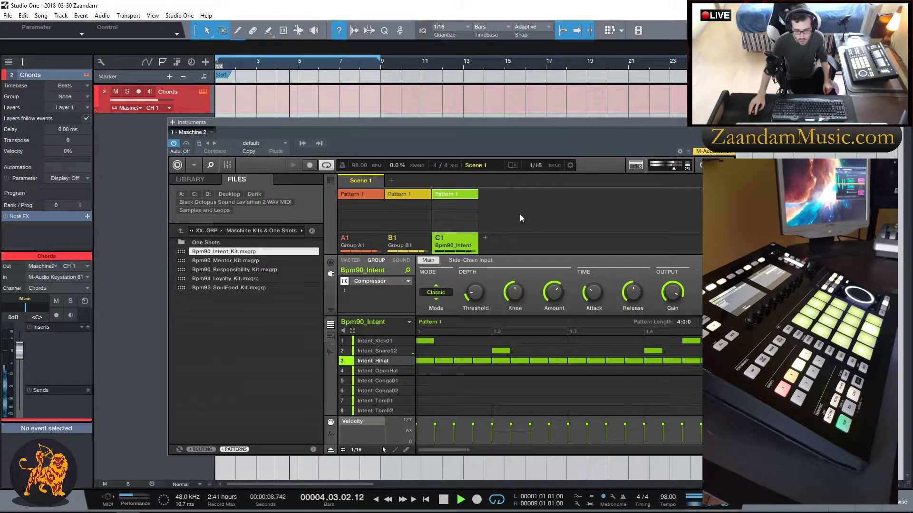
left_click(486, 237)
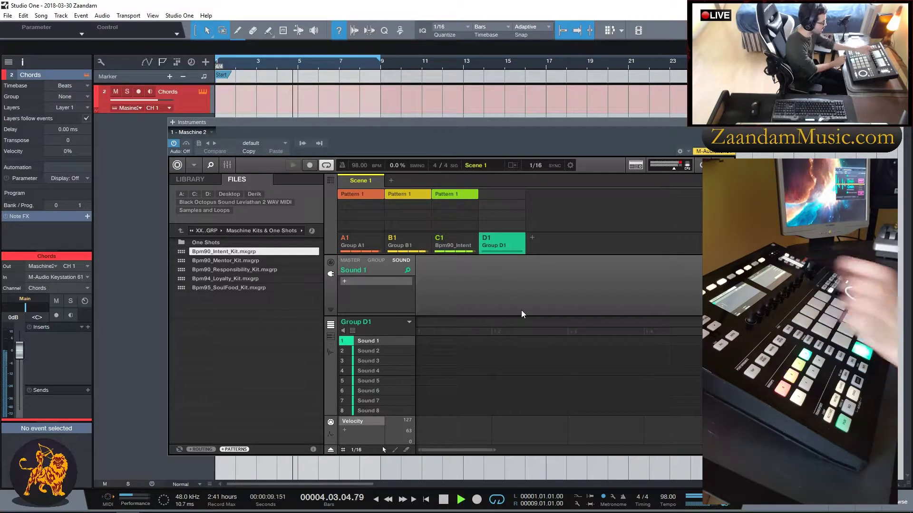
key("space")
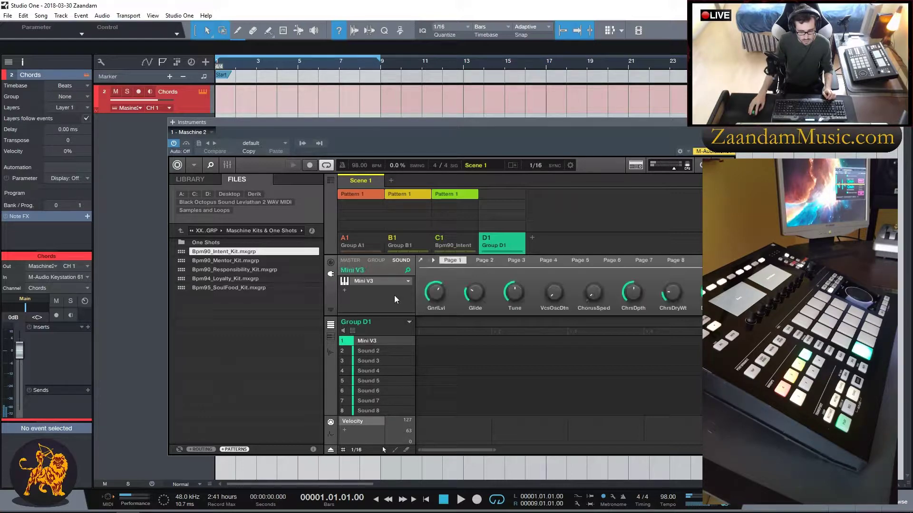
Step: Open the Mini V3 instrument's own interface and choose the 3osc preset from the Bass type
left_click(362, 282)
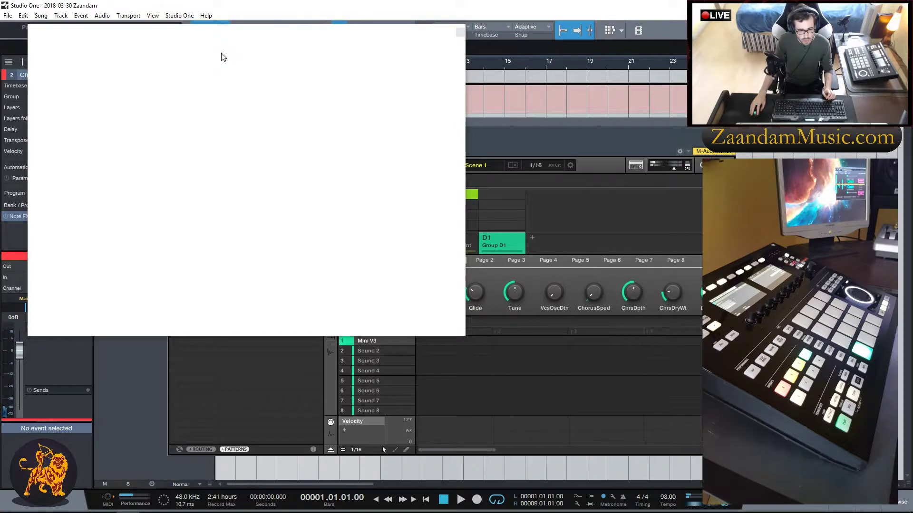
left_click_drag(233, 38, 461, 130)
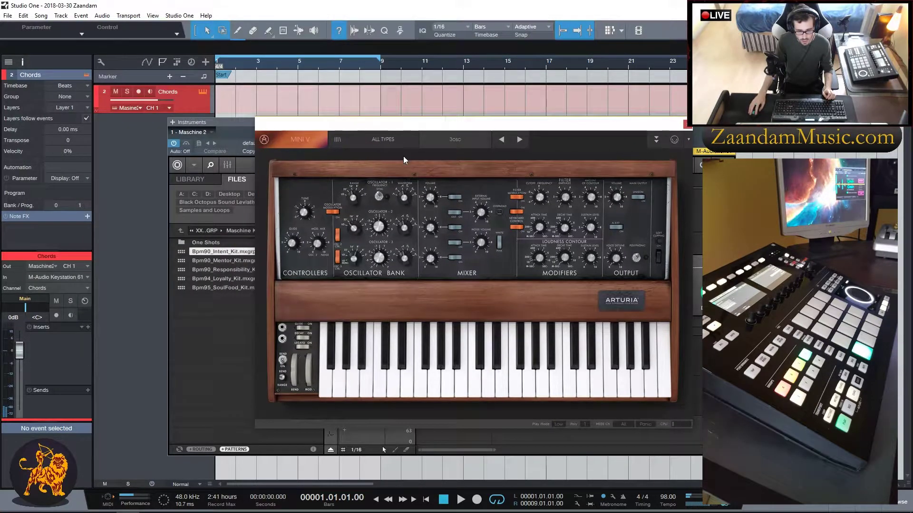
left_click(381, 142)
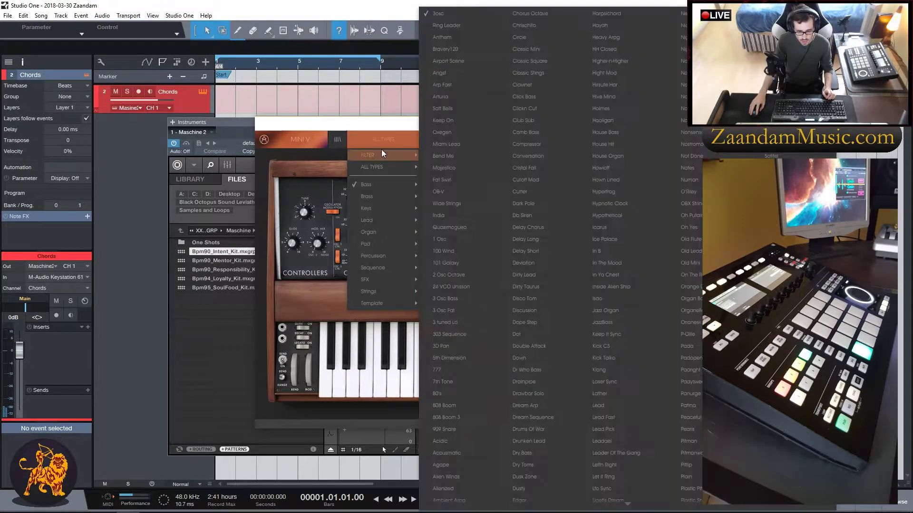
mouse_move(372, 185)
left_click(446, 103)
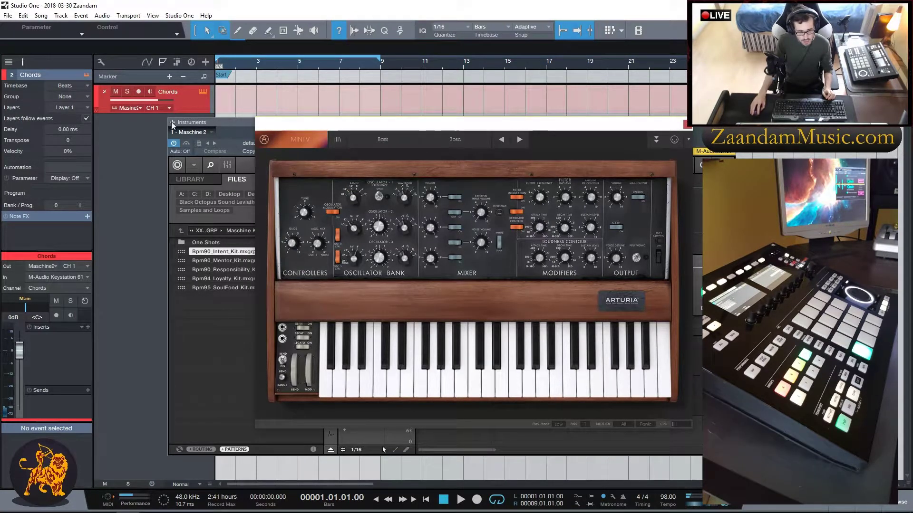
Step: Enable monitoring on the Chords track and start playback to rehearse the Mini V3 bass line over the beat
left_click(150, 93)
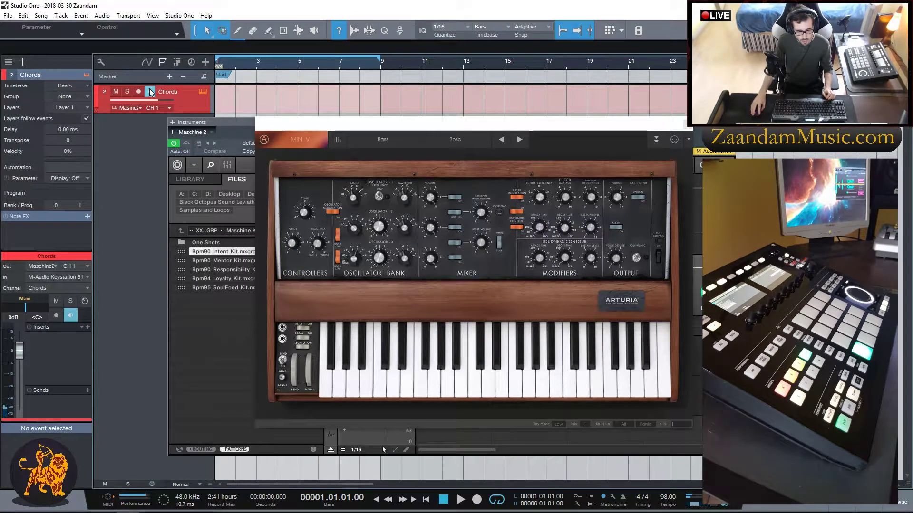
left_click_drag(500, 129, 496, 156)
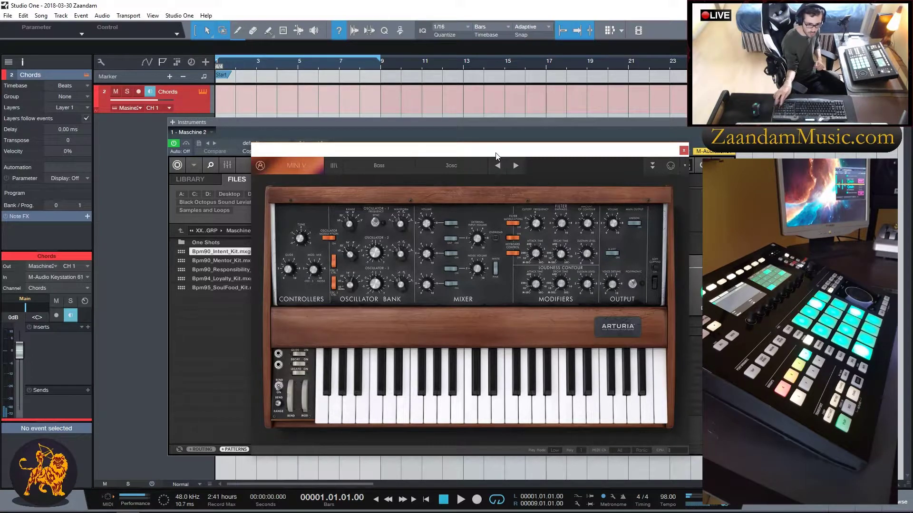
left_click(506, 8)
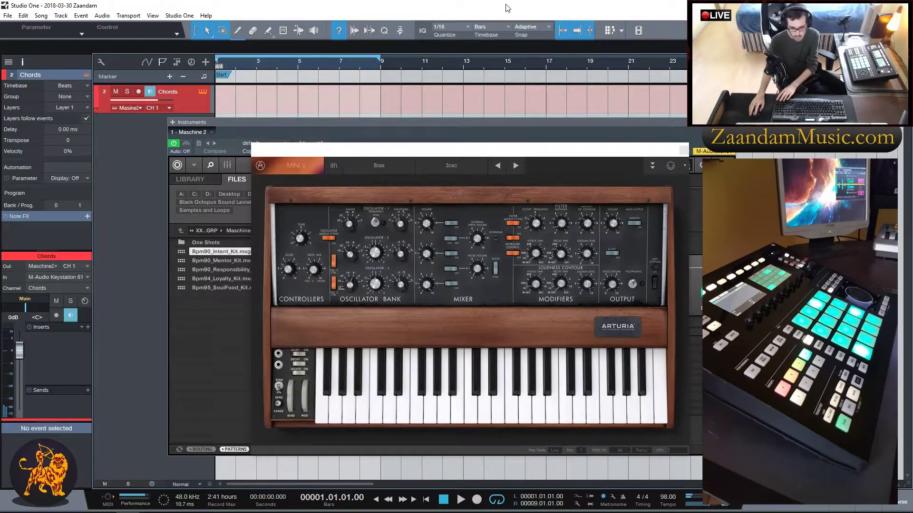
key("space")
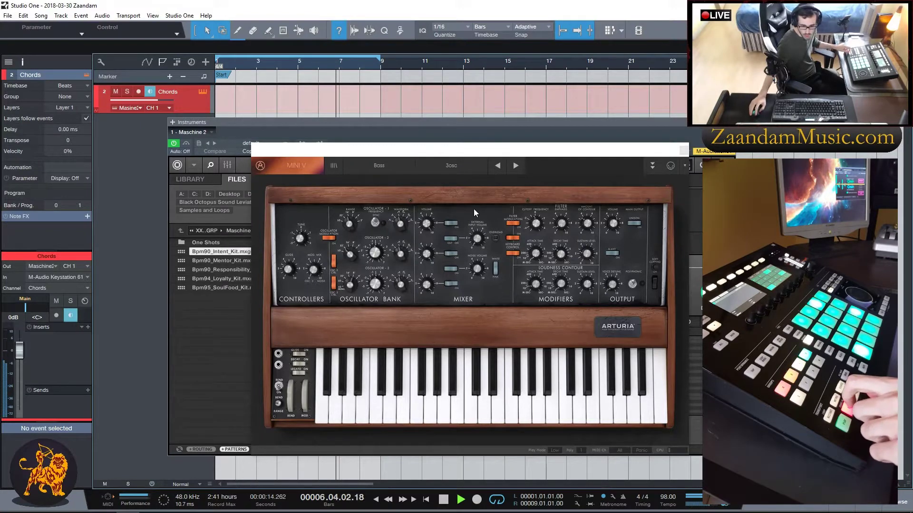
Step: Record-enable the Chords track, record the Mini V3 bass line into Group D1's Pattern 1, and close the instrument's interface
left_click(138, 92)
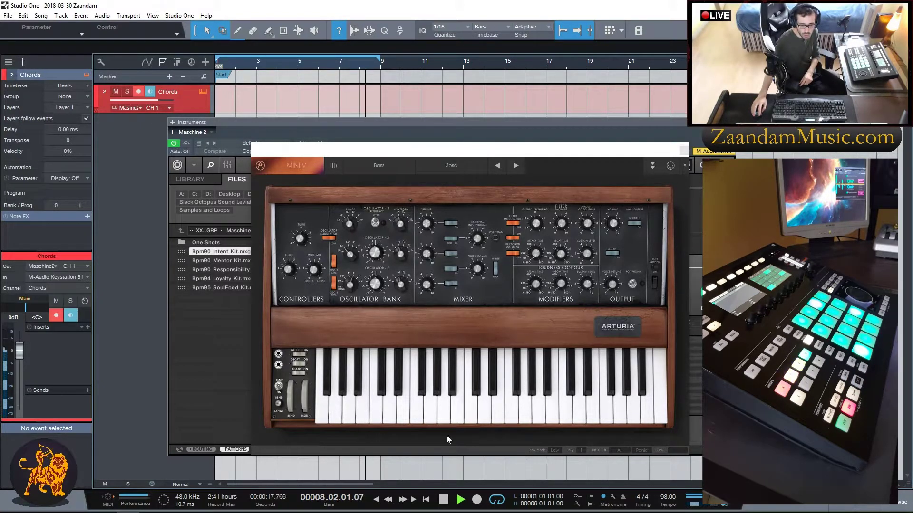
left_click(476, 499)
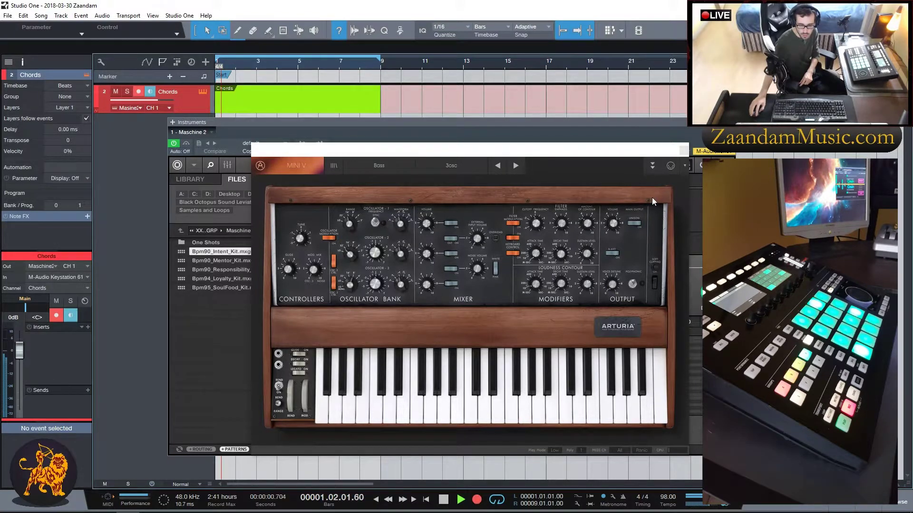
left_click(683, 151)
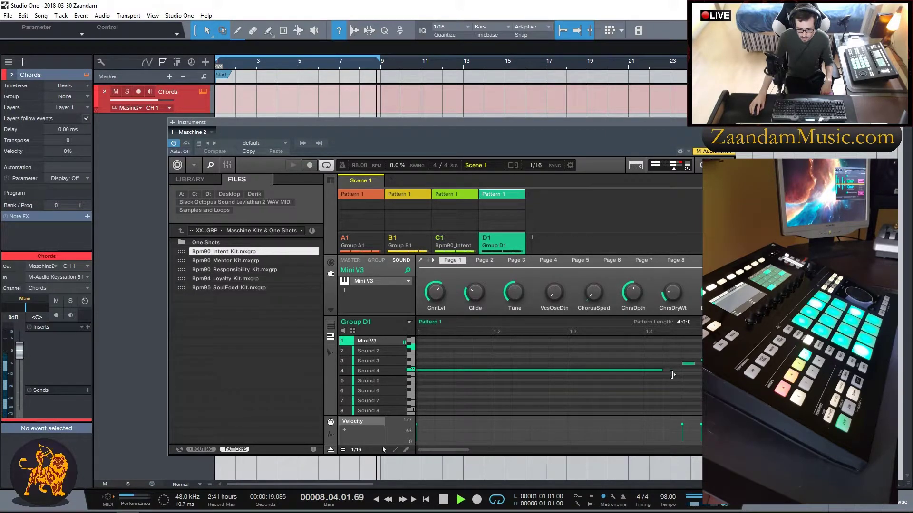
Step: Lengthen the Mini V3 bass notes in Group D1's Pattern 1 so the gaps before the following notes are closed
left_click_drag(672, 374, 697, 366)
left_click_drag(449, 451, 485, 450)
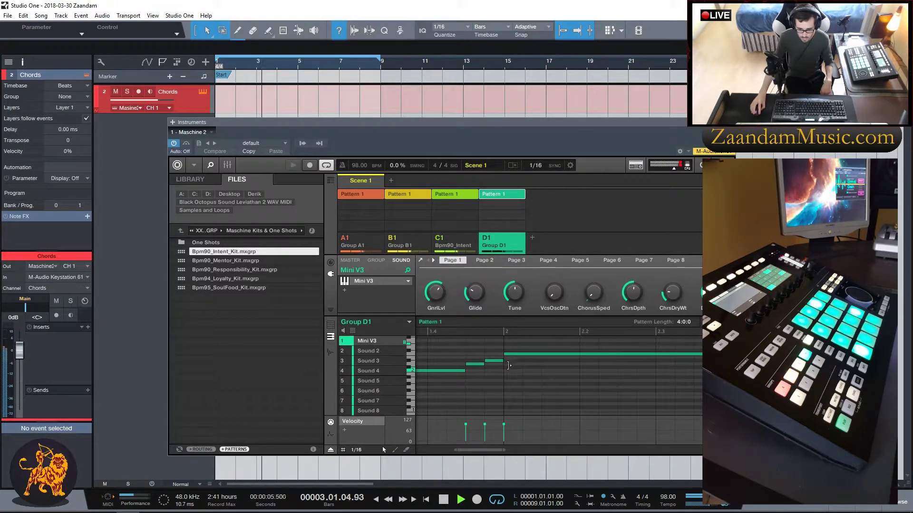
left_click_drag(490, 451, 532, 451)
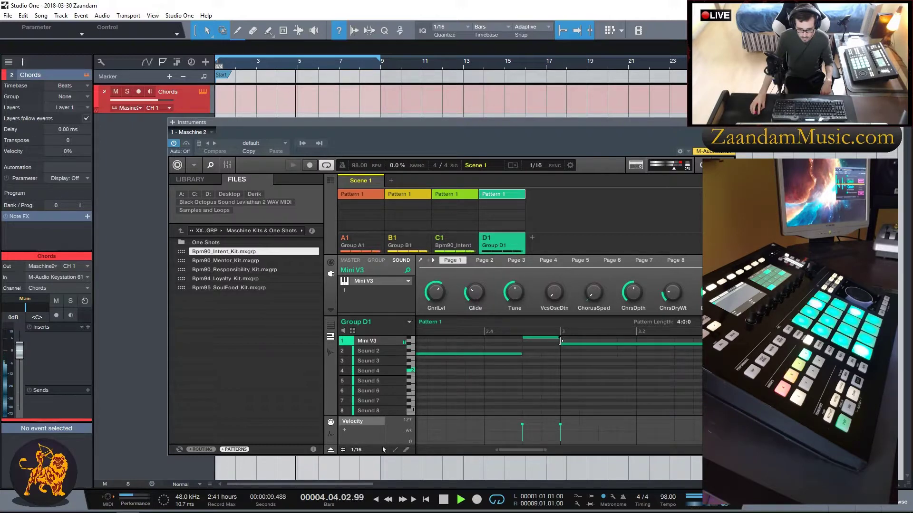
left_click_drag(535, 449, 580, 450)
scroll(642, 368, "up", 5)
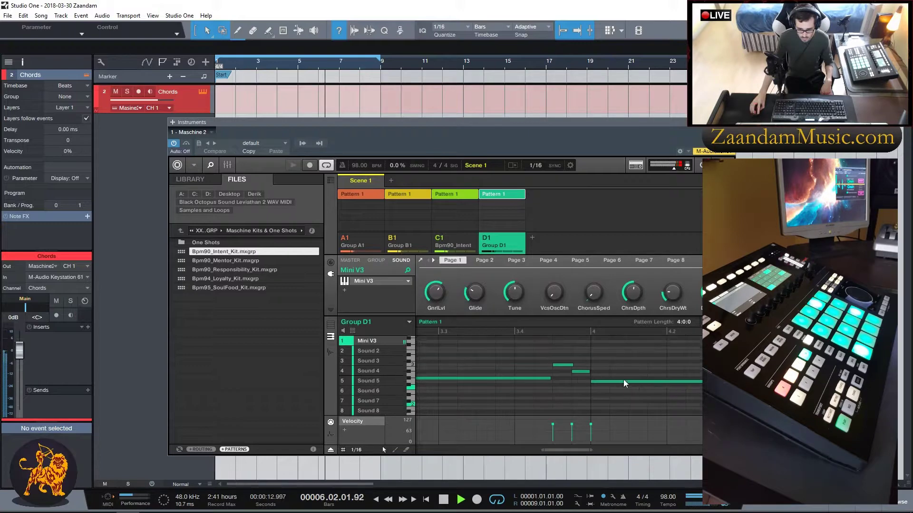
left_click(550, 382)
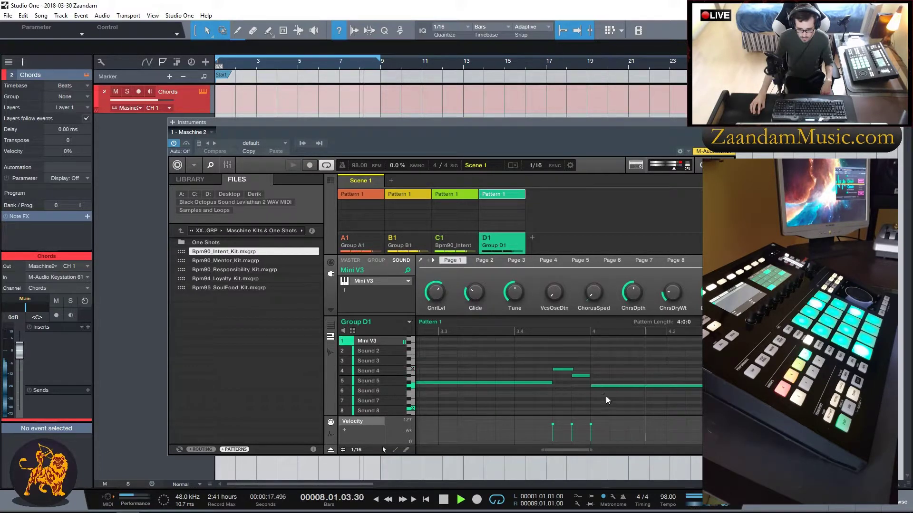
left_click(587, 376)
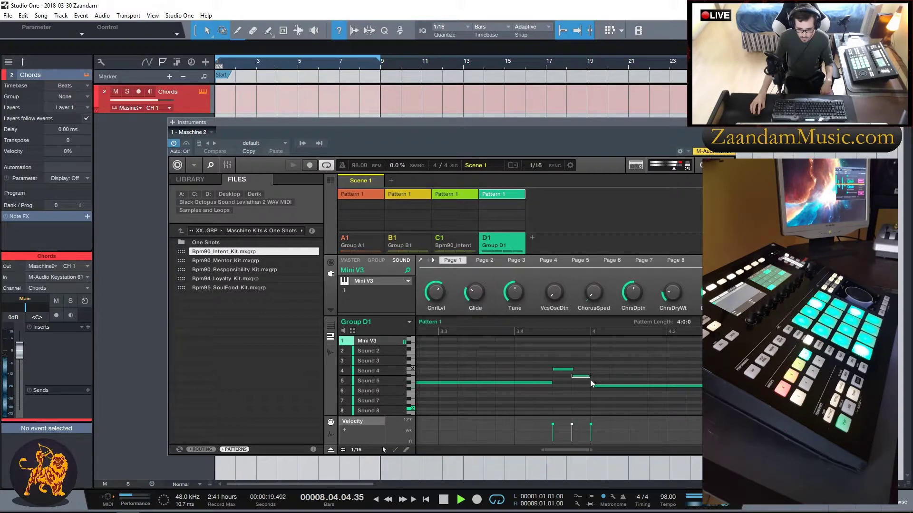
left_click_drag(566, 450, 624, 449)
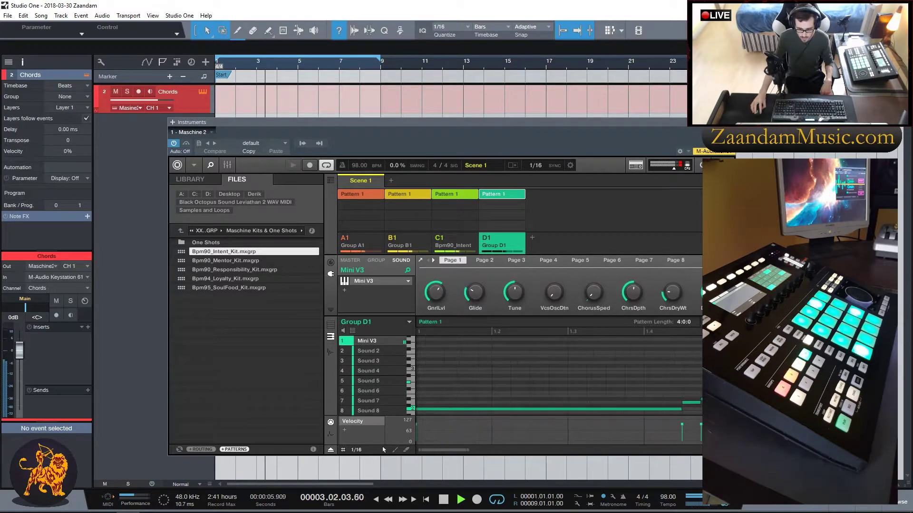
Step: Raise the velocity of all the Mini V3 notes in Group D1's Pattern 1 to 127
left_click(438, 409)
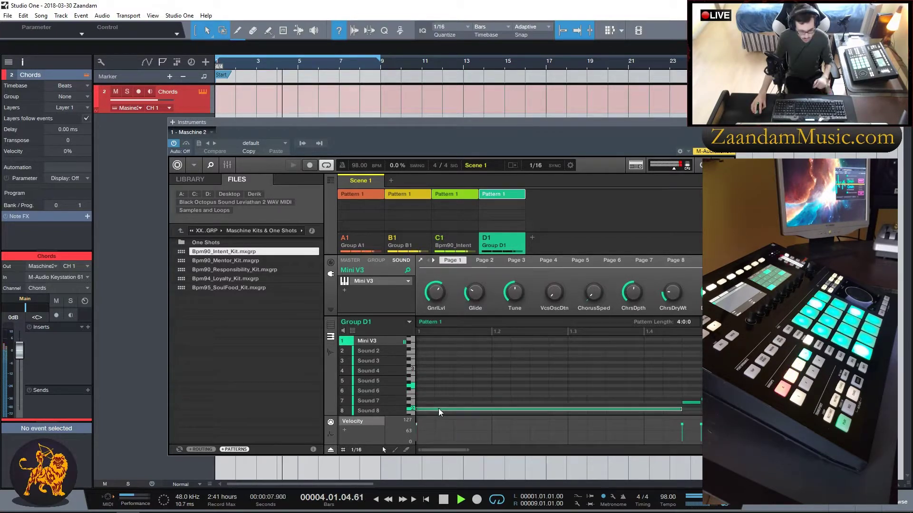
left_click_drag(417, 429, 418, 421)
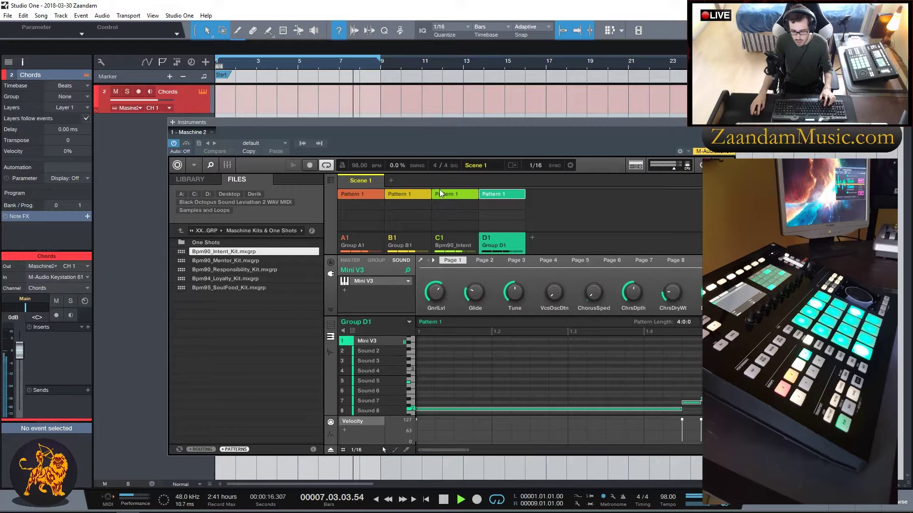
Step: Take Pattern 1 of Group B1 and Pattern 1 of Group D1 out of Scene 1 while the beat plays
left_click(415, 196)
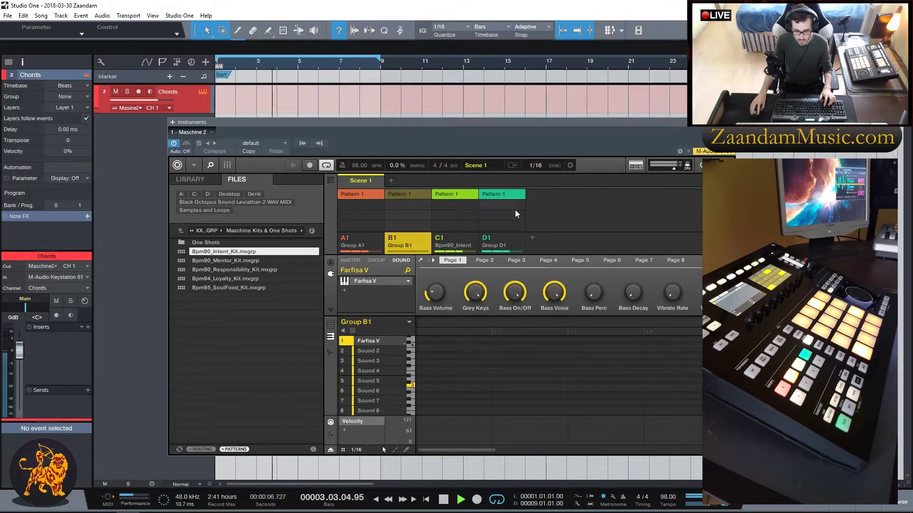
left_click(497, 193)
left_click(497, 193)
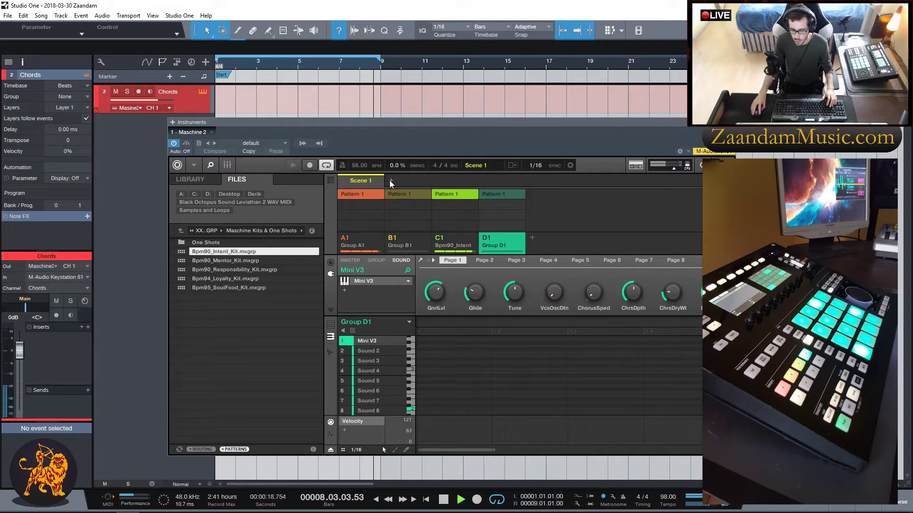
Step: Add an empty Pattern 2 to Group B1, and put Pattern 1 of Groups B1 and D1 back into Scene 1
left_click(407, 203)
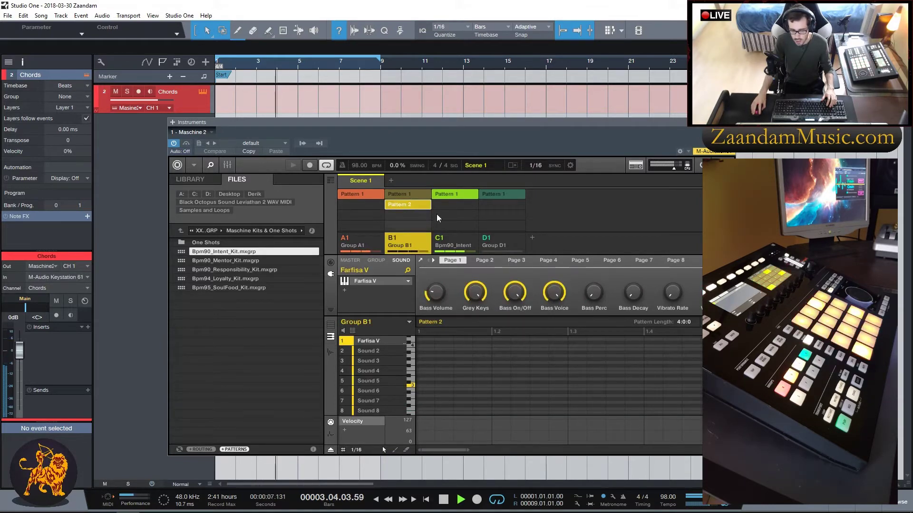
left_click(404, 193)
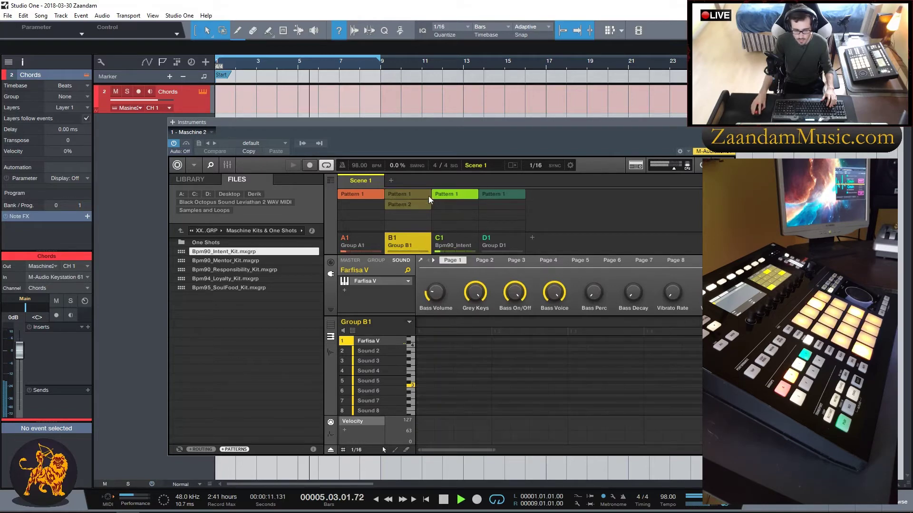
left_click(486, 196)
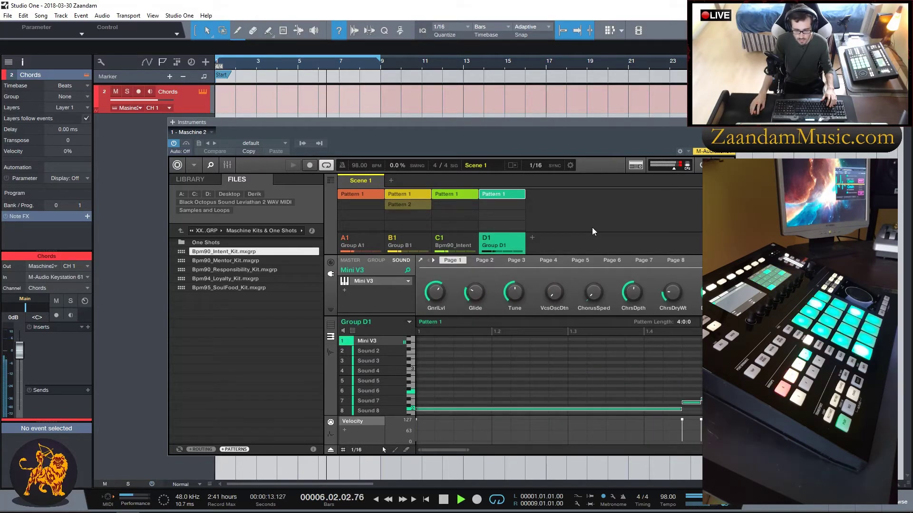